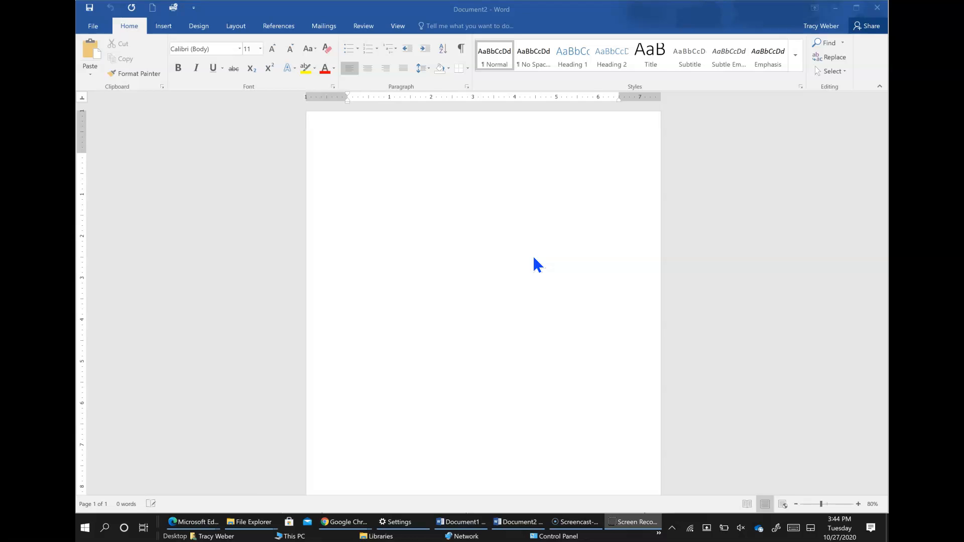
Step: Open the page header for editing and enter the author's first name at its left and TITLE OF FILE at its centre
left_click(543, 331)
left_click(163, 28)
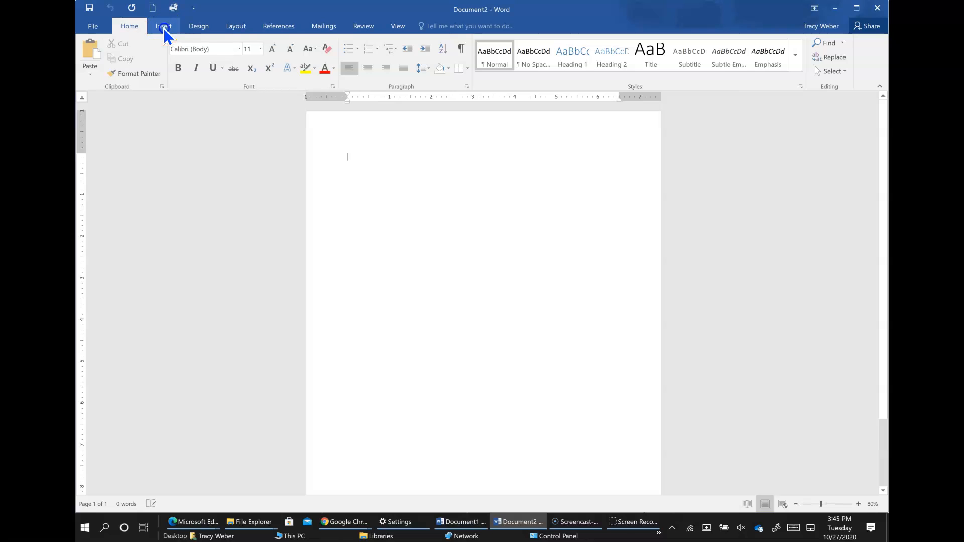
left_click(164, 27)
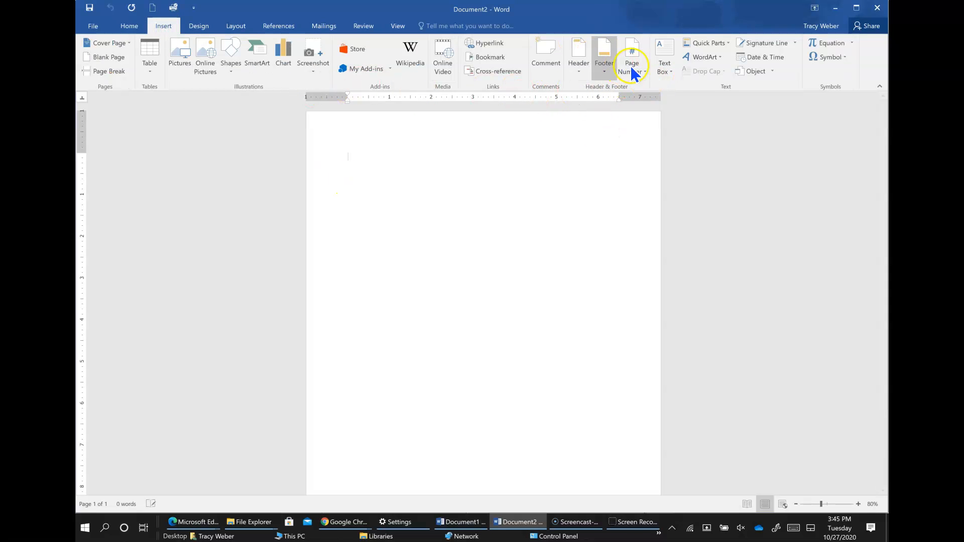
left_click(581, 57)
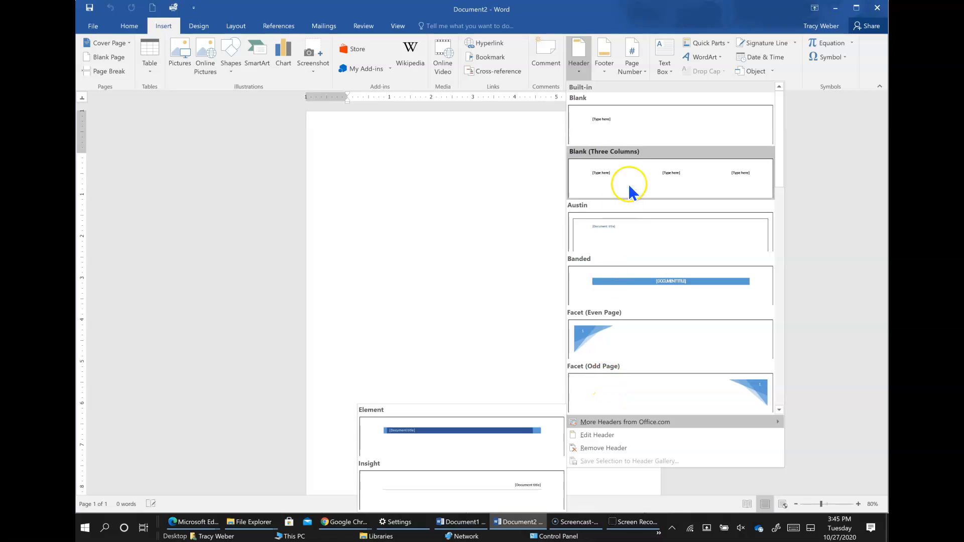
left_click(592, 435)
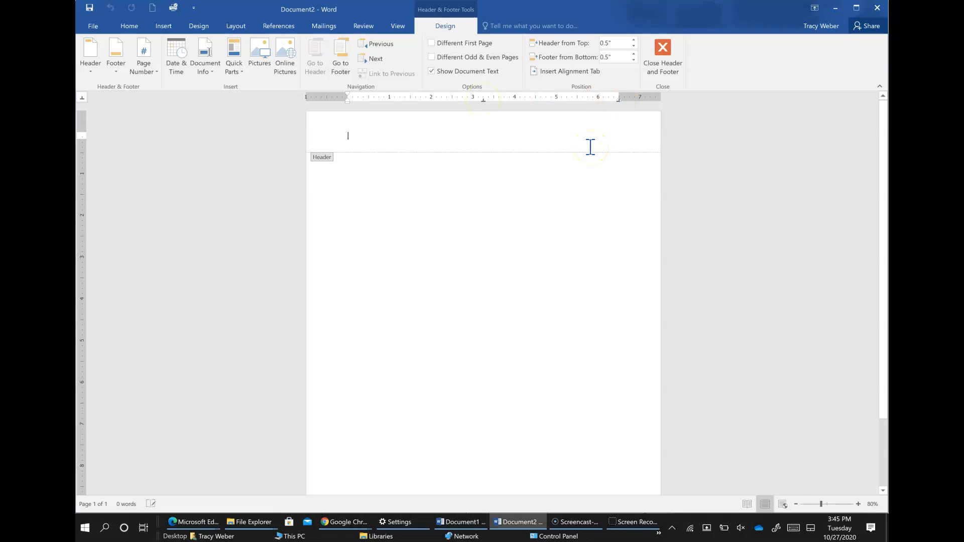
type("Tracy")
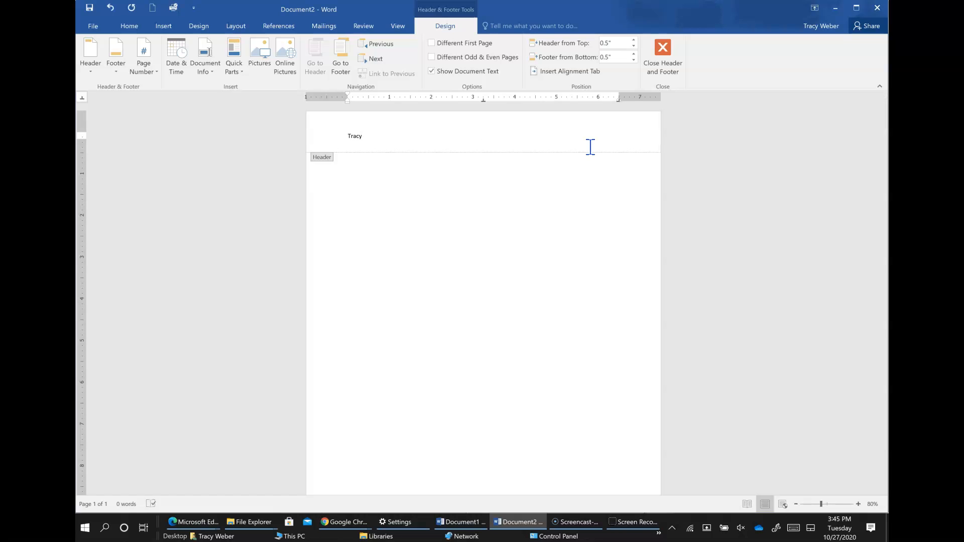
type("FILE")
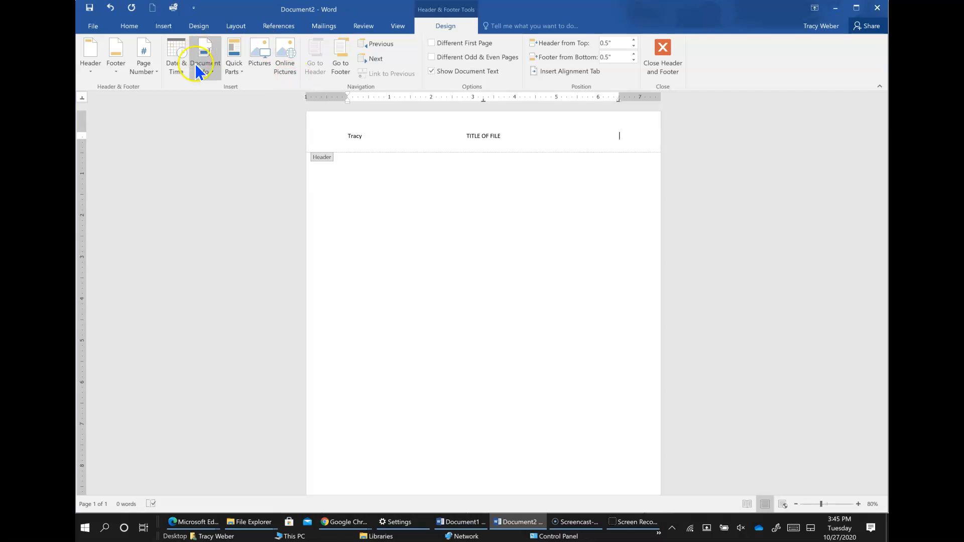
Step: Insert an automatically updating date in the format Tuesday, October 27, 2020 at the header's right tab stop, and finish header editing
left_click(173, 56)
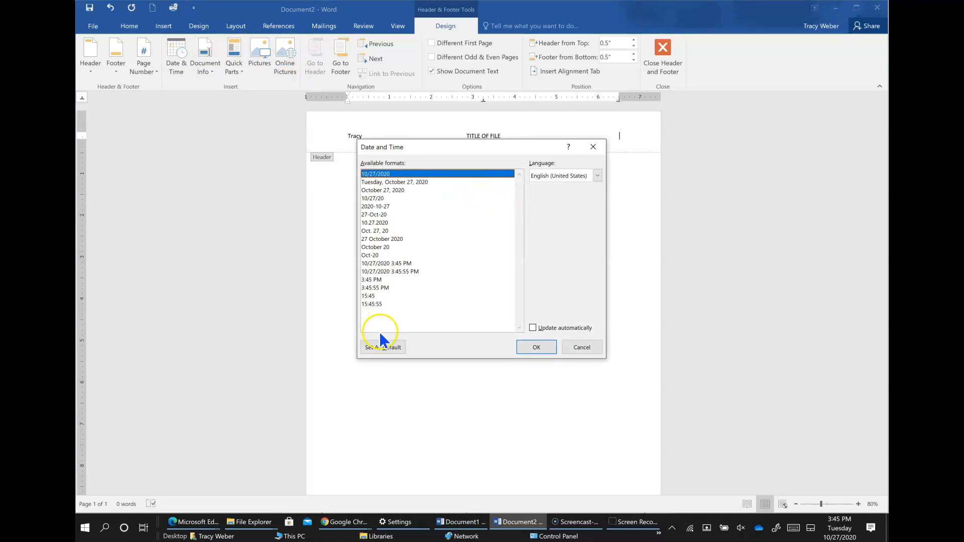
left_click(383, 183)
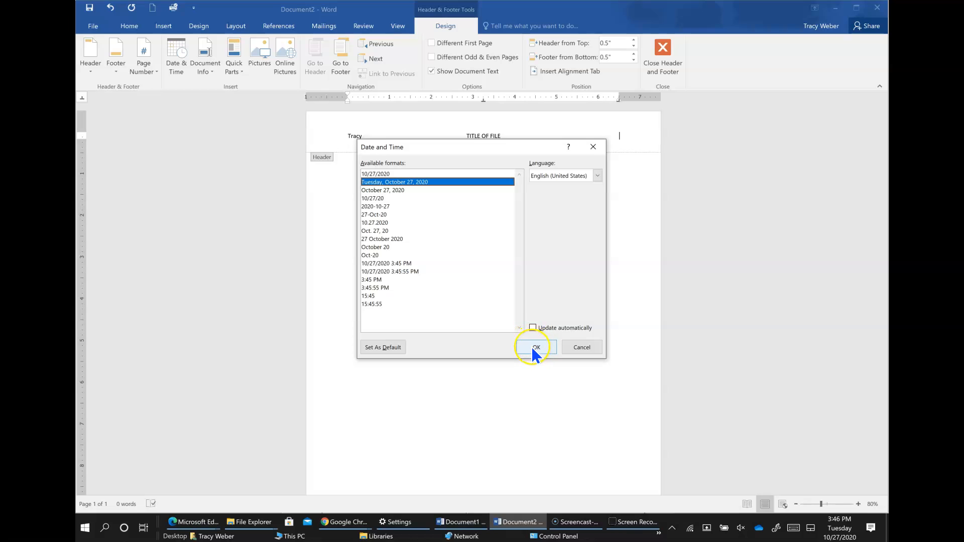
left_click(534, 327)
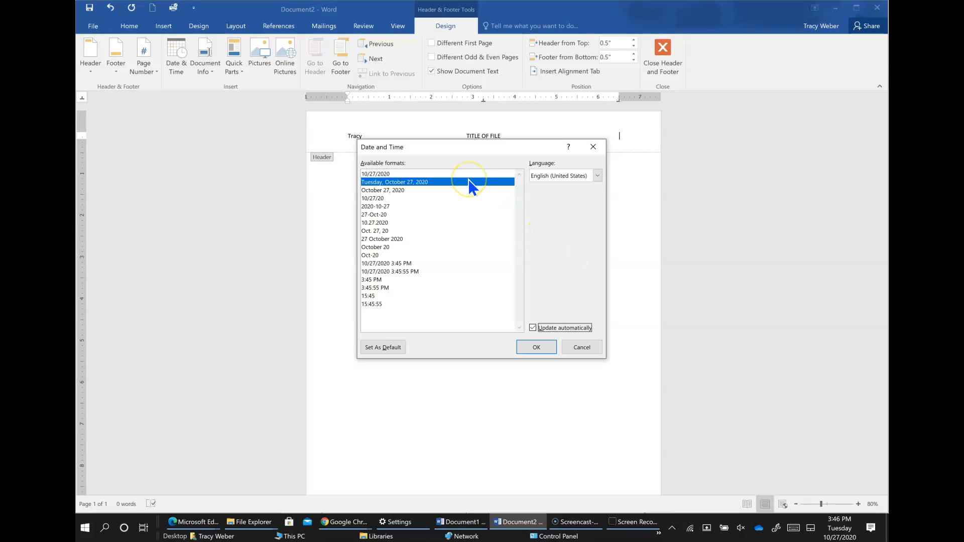
left_click(532, 347)
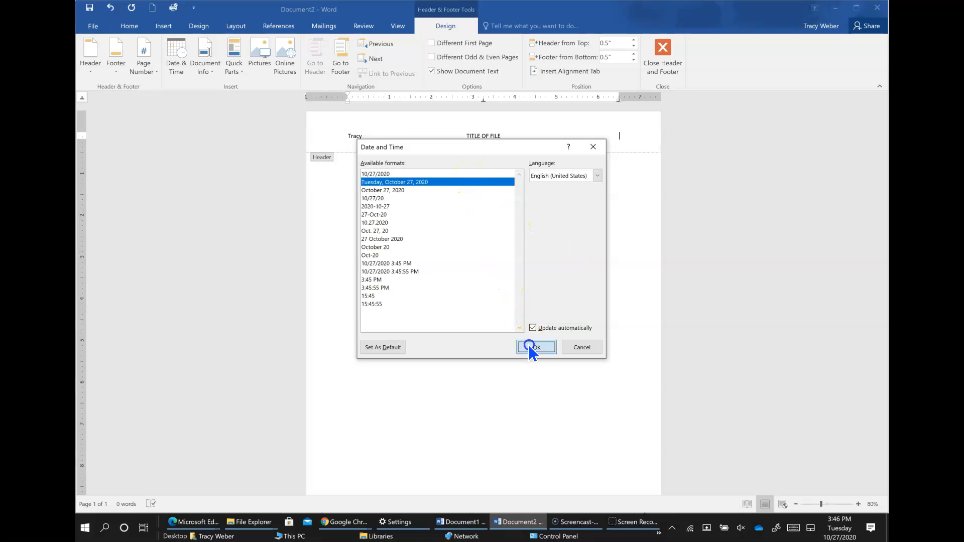
left_click(586, 137)
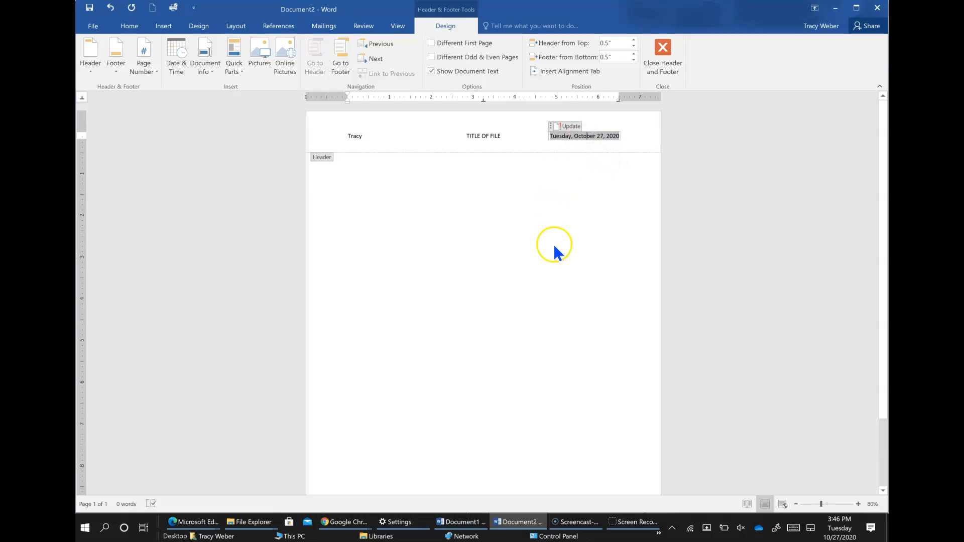
left_click(663, 55)
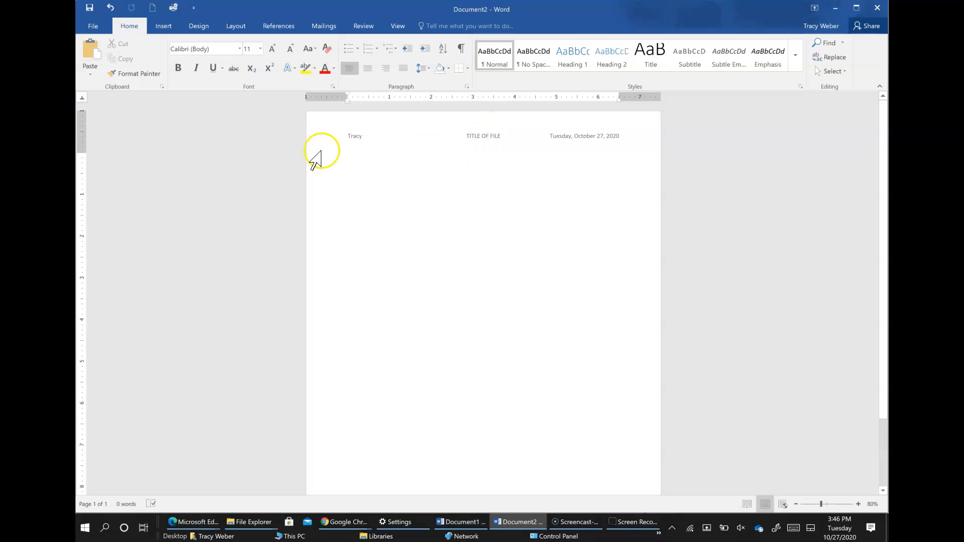
Step: Add a centred footer reading Page followed by a Plain Number page number at the current position, and close the footer
scroll(491, 344, "down", 3)
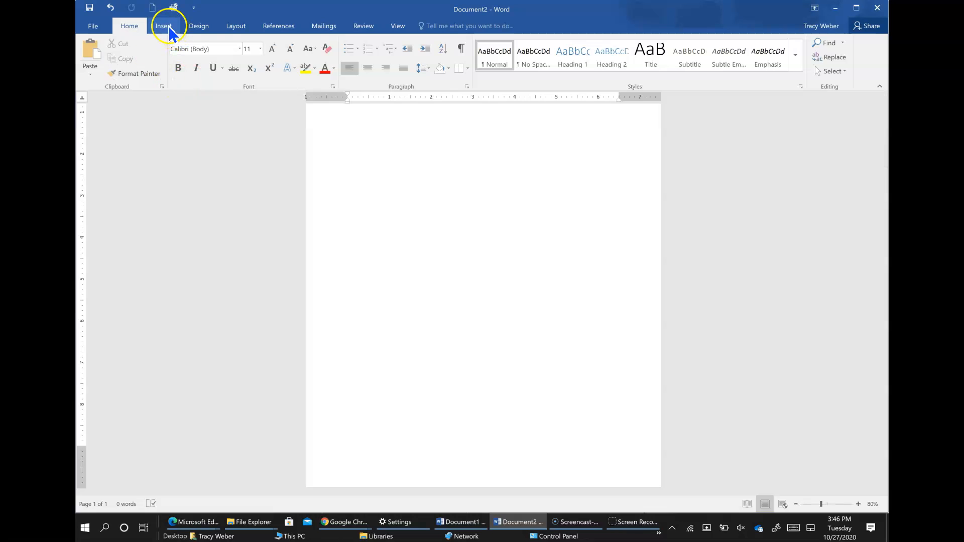
left_click(166, 26)
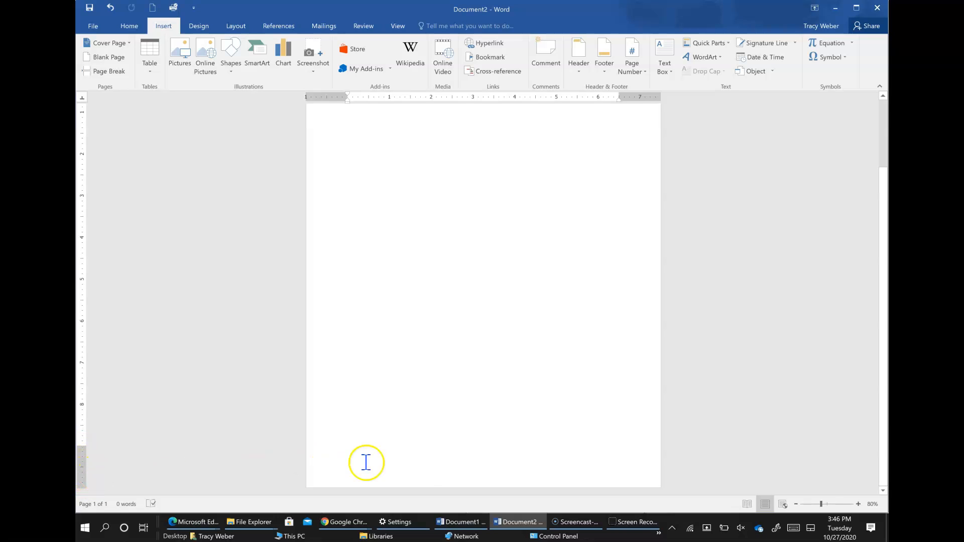
double_click(485, 477)
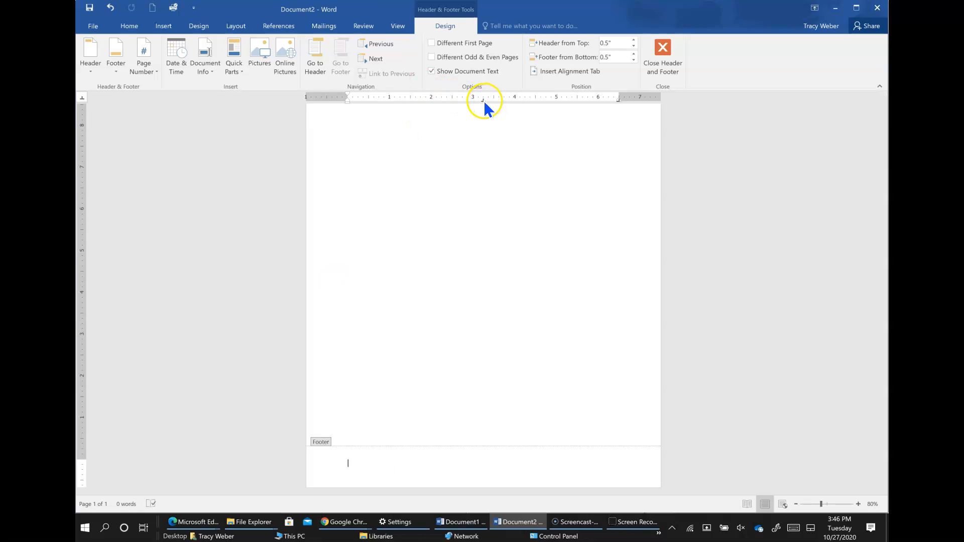
key("Tab")
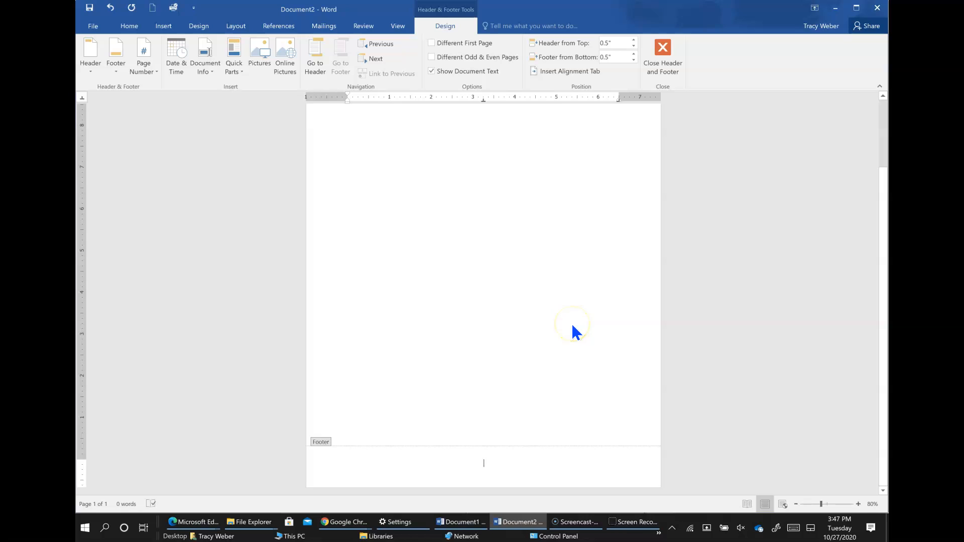
type("Page")
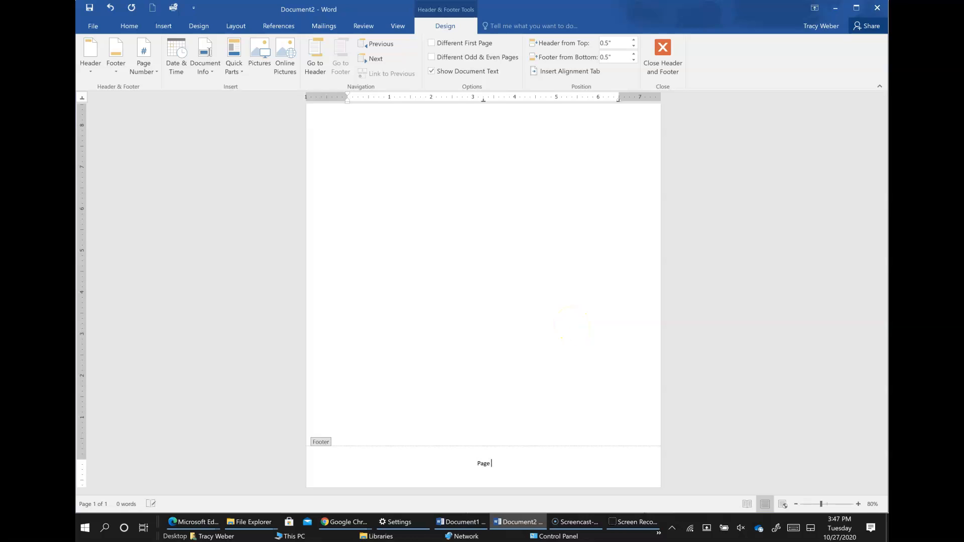
left_click(154, 74)
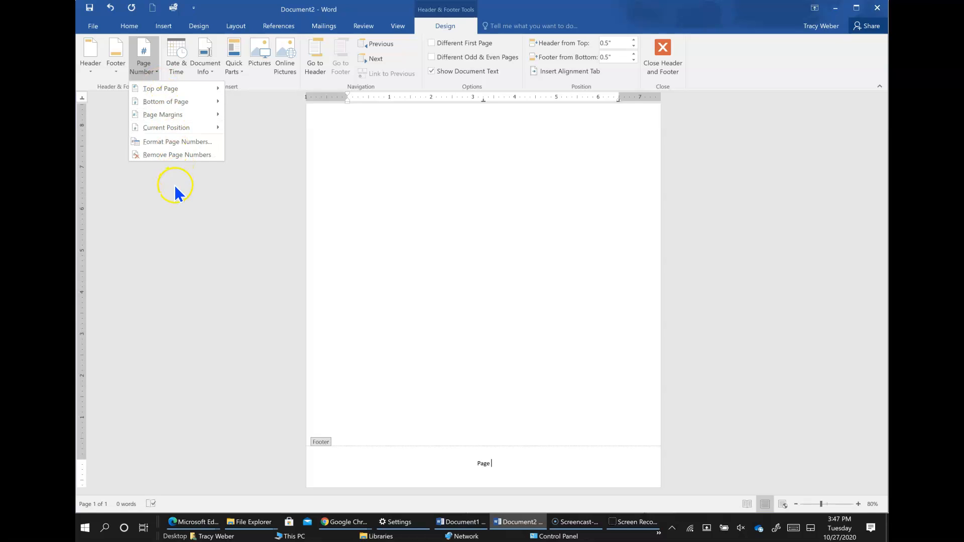
mouse_move(160, 130)
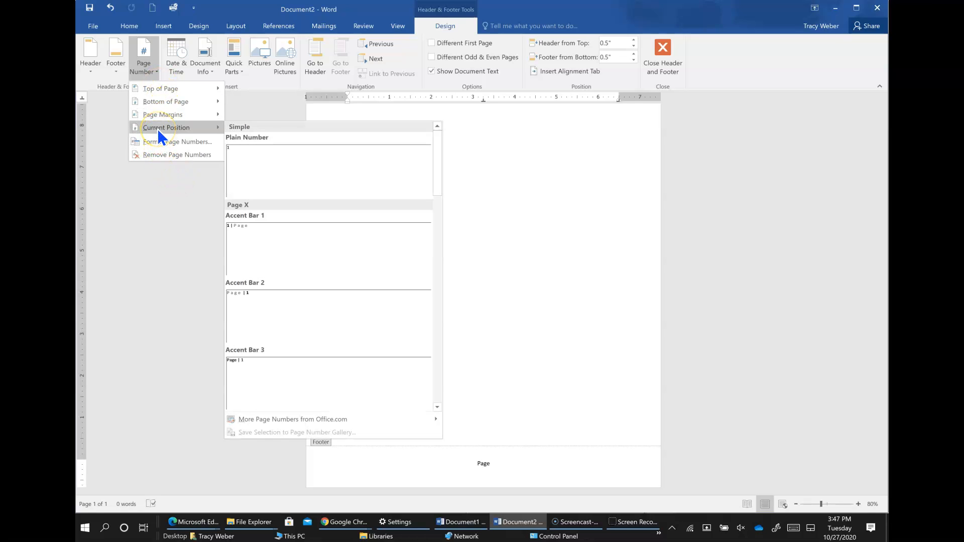
left_click(262, 190)
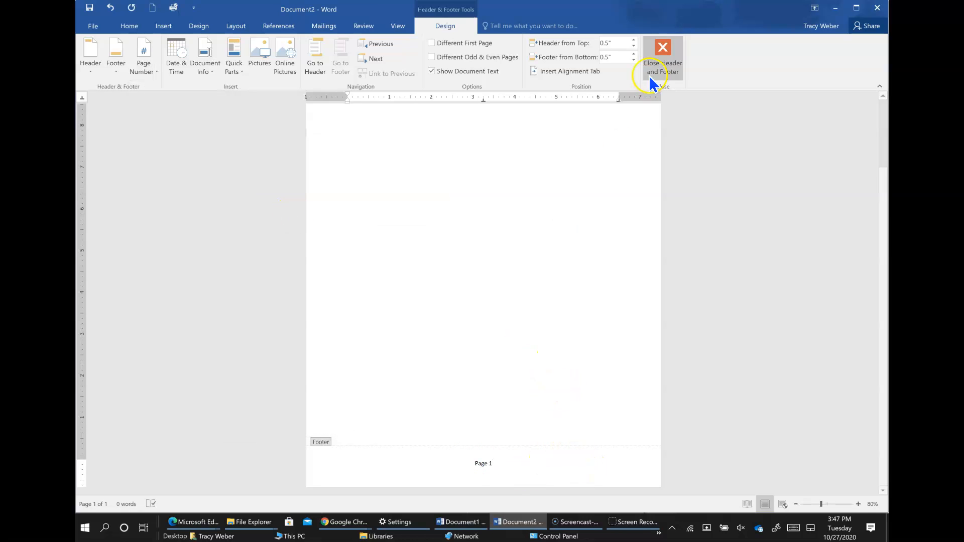
left_click(662, 62)
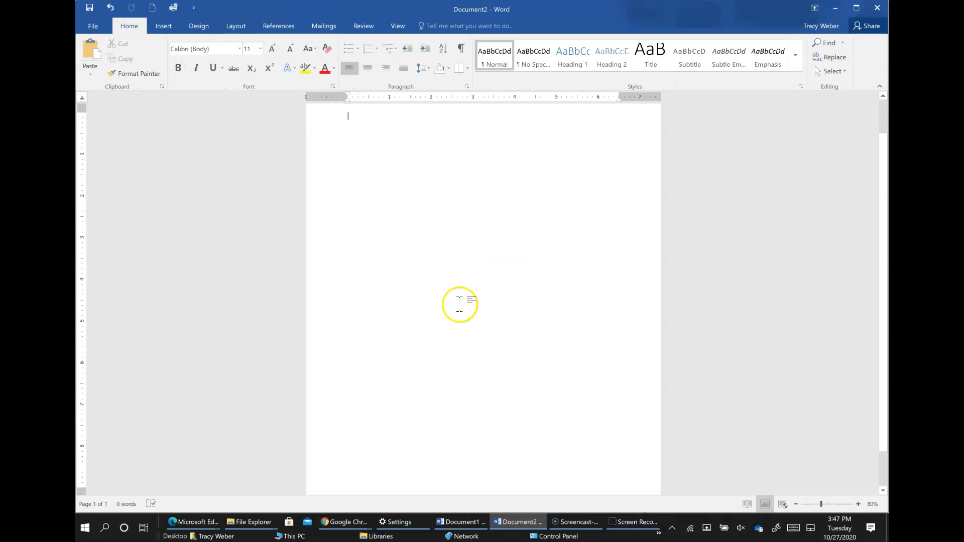
scroll(518, 440, "down", 2)
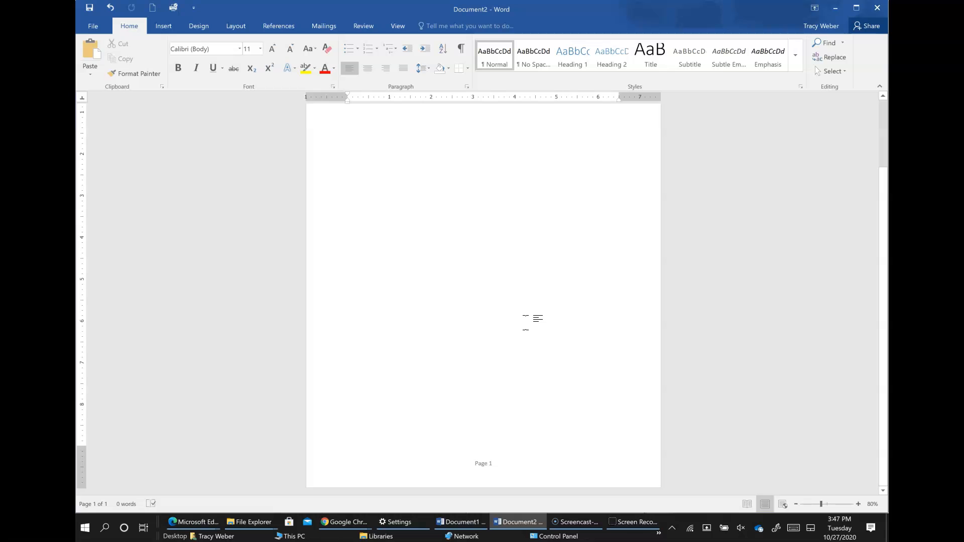
Step: Add a page break to check the header and footer on a second page, and undo it
key("ctrl+Return")
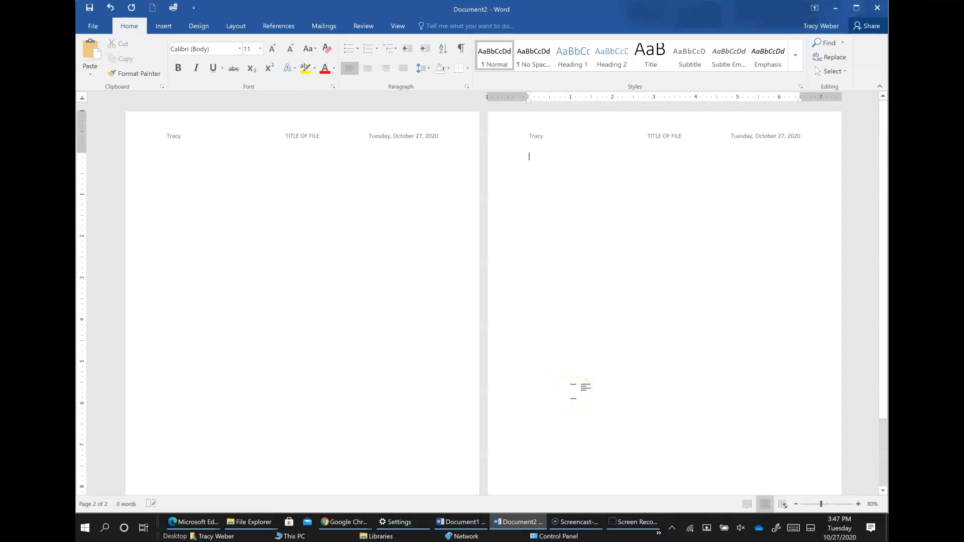
scroll(693, 391, "down", 3)
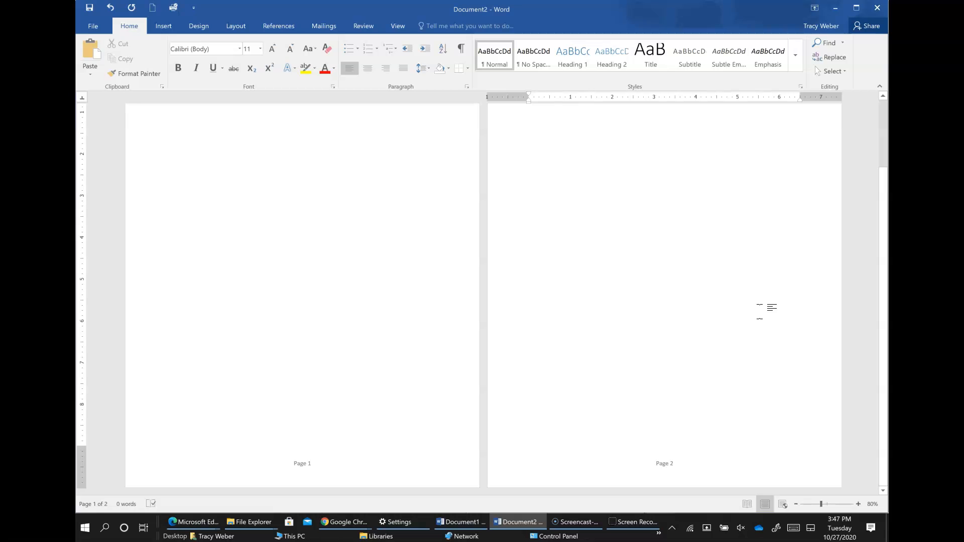
key("ctrl+z")
Step: Enter TYPE A TITLE on the first body line and CERTIFICATE on the line below it
left_click(436, 310)
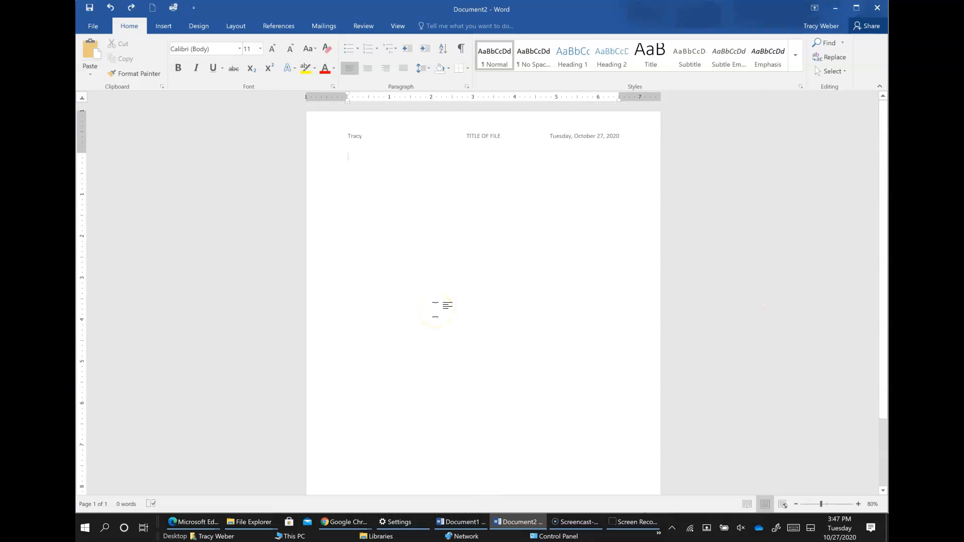
type("TYPE A TITLE")
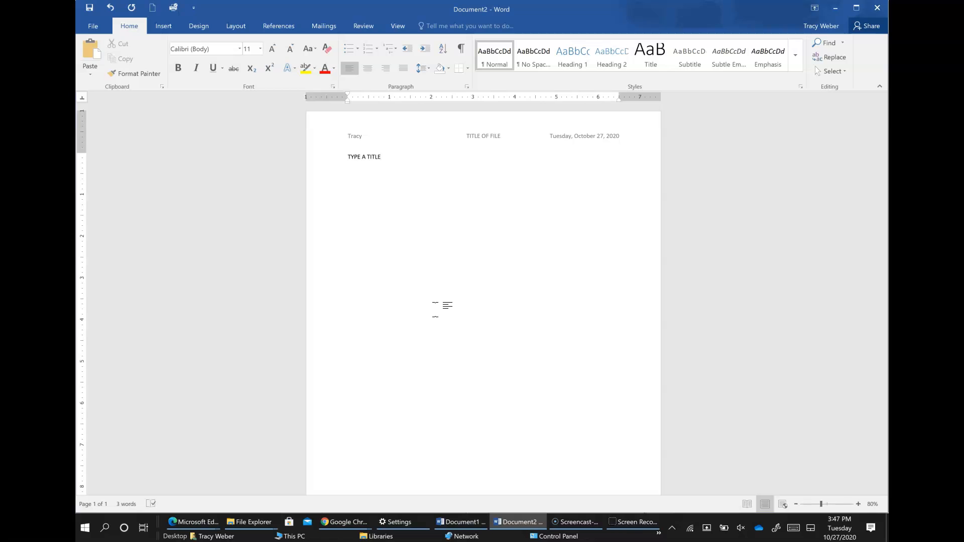
key("Return")
type("c")
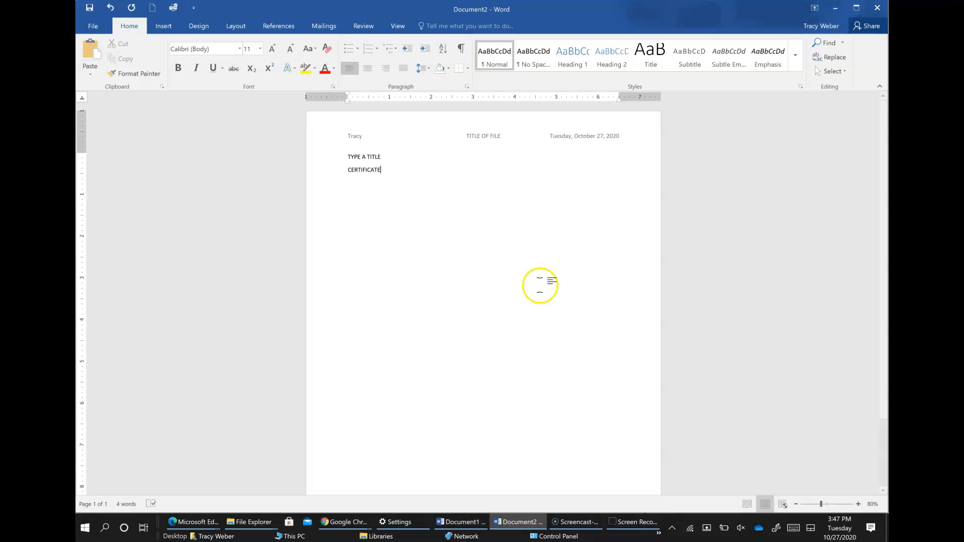
Step: Change the page orientation of the document to Landscape
left_click(796, 504)
left_click(796, 504)
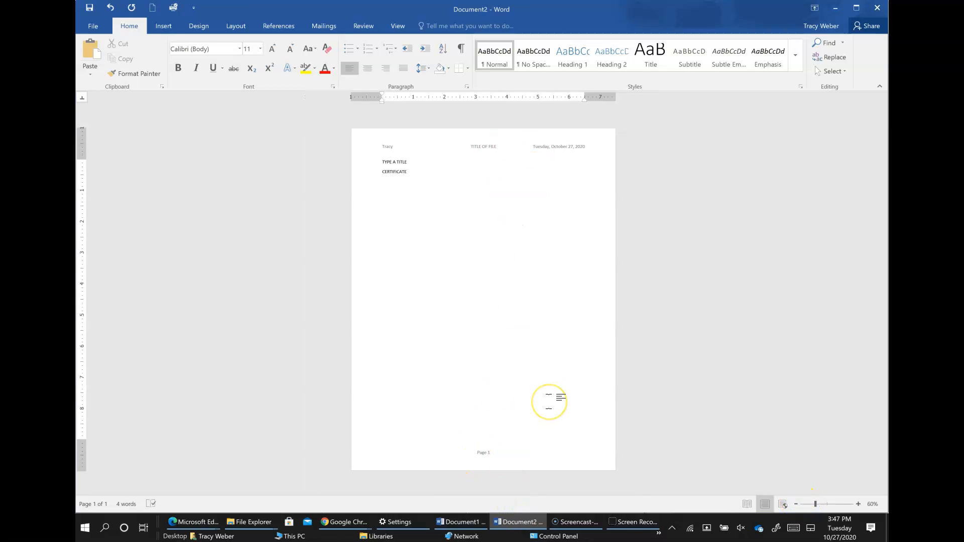
left_click(199, 29)
left_click(232, 29)
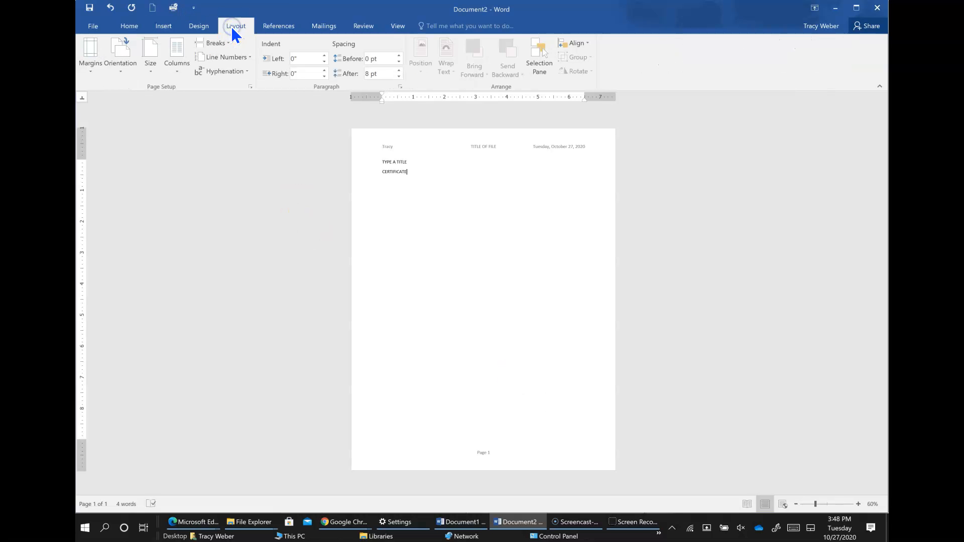
left_click(123, 71)
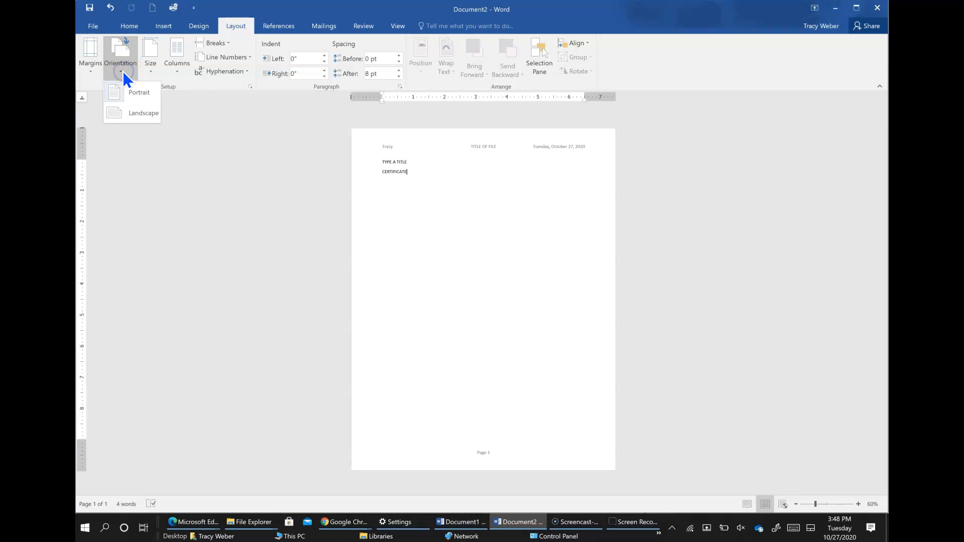
left_click(131, 114)
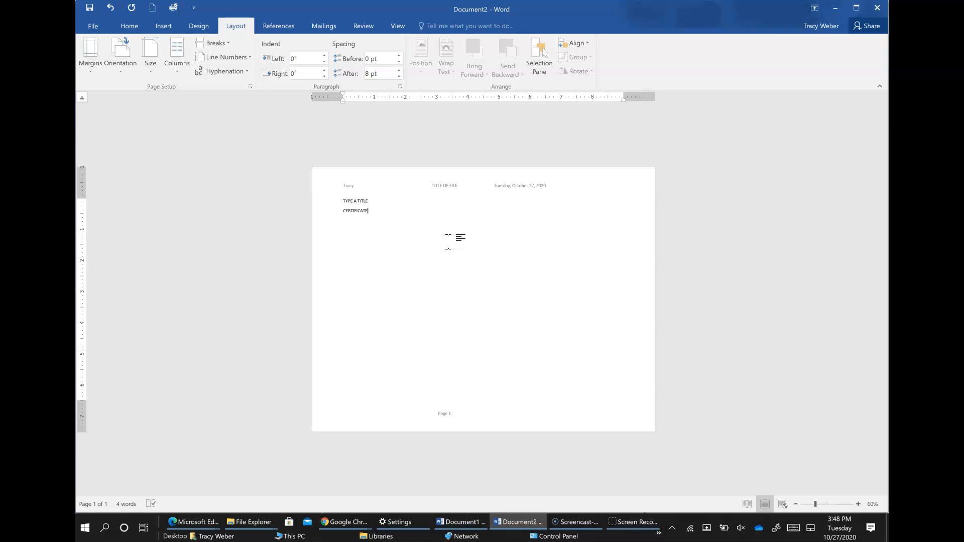
Step: Select all the body text and centre it horizontally
key("ctrl+a")
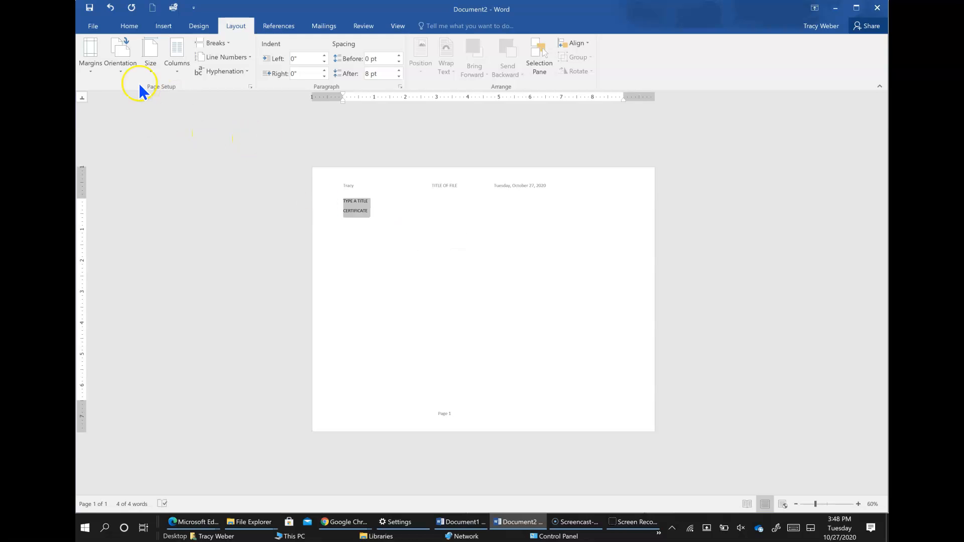
left_click(129, 30)
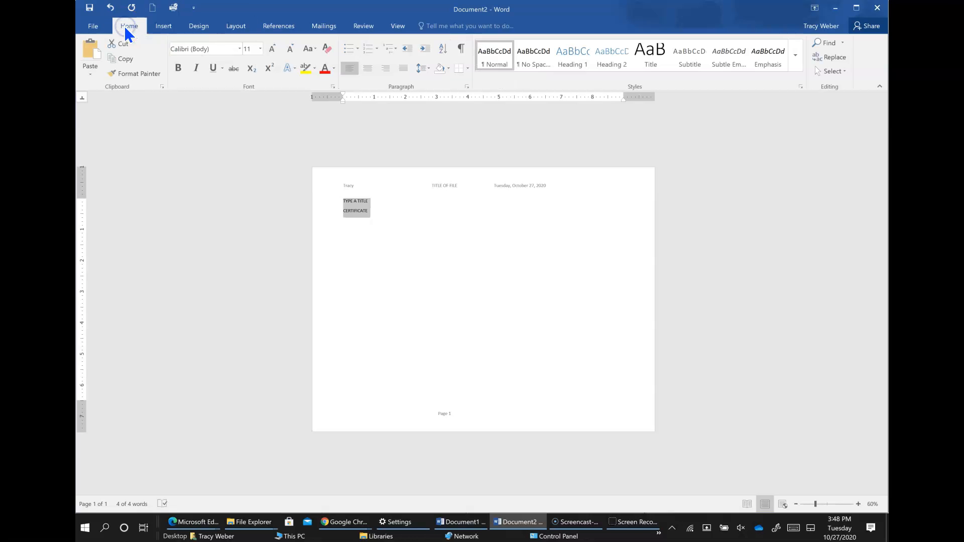
left_click(368, 68)
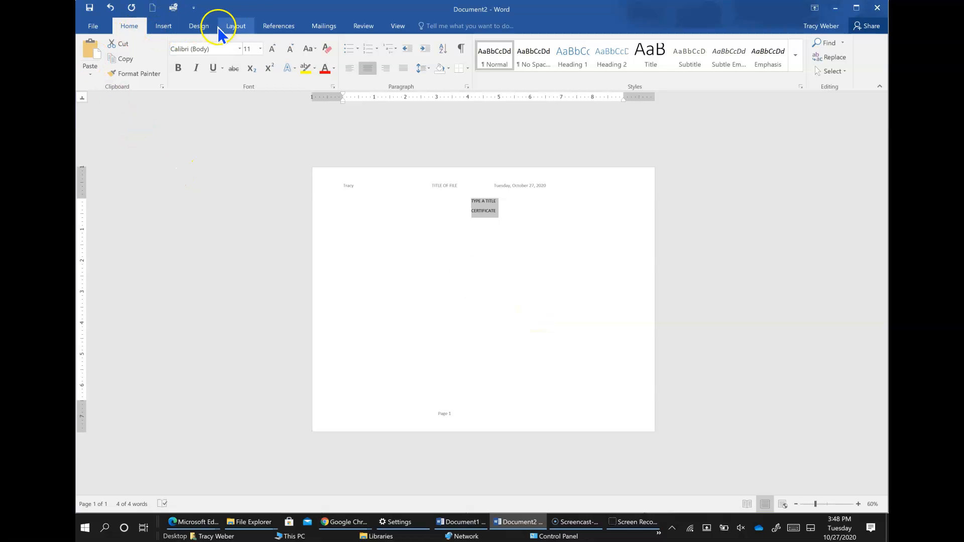
Step: Set the top, bottom, left and right page margins to .25 inch with custom margins
left_click(239, 31)
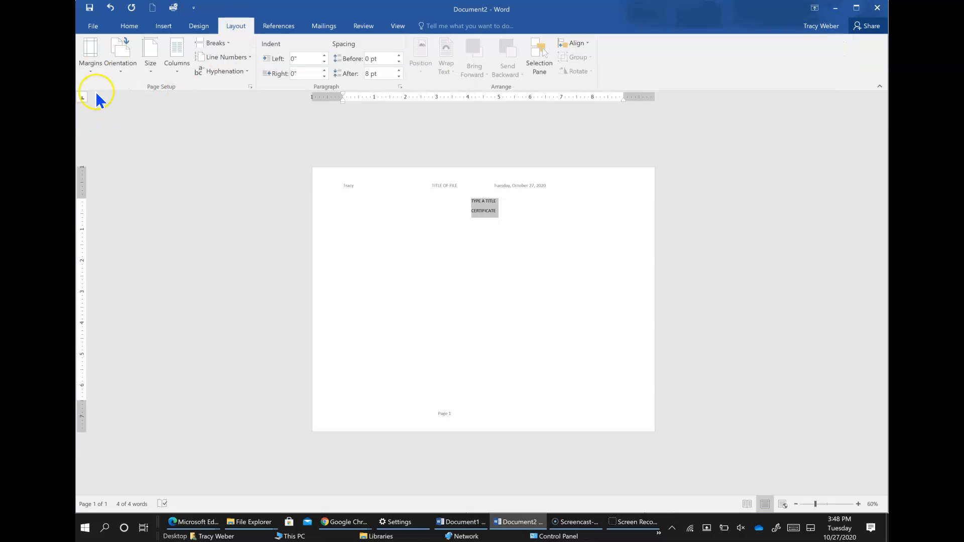
left_click(87, 74)
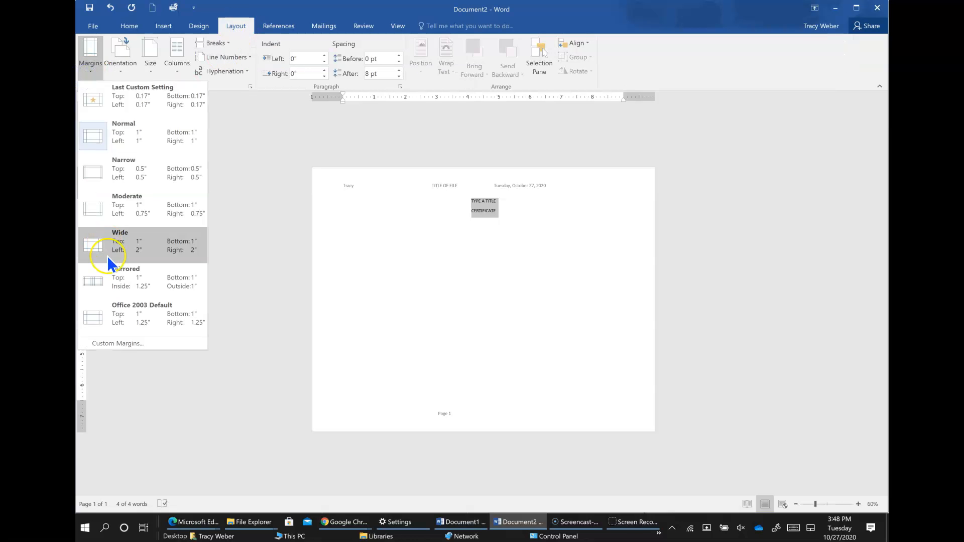
left_click(111, 343)
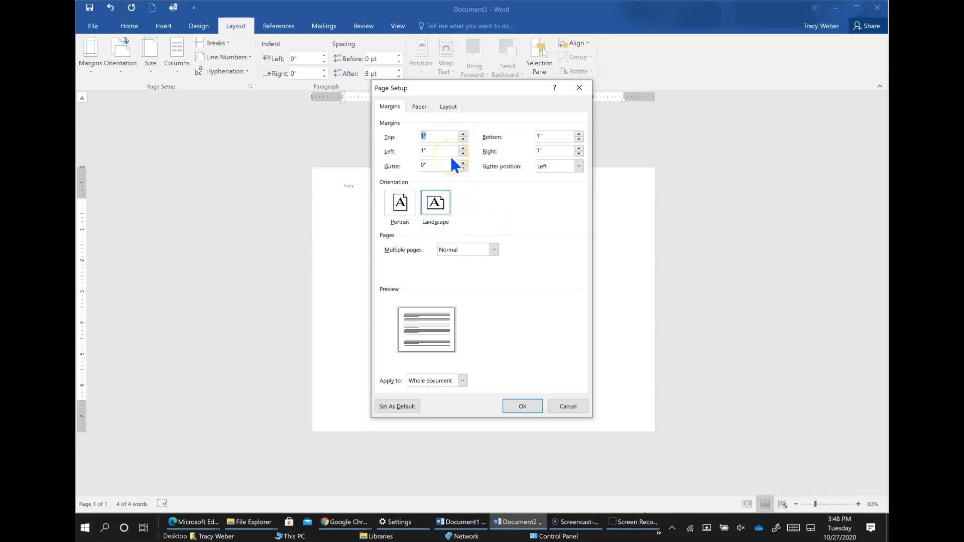
type(".25")
key("Tab")
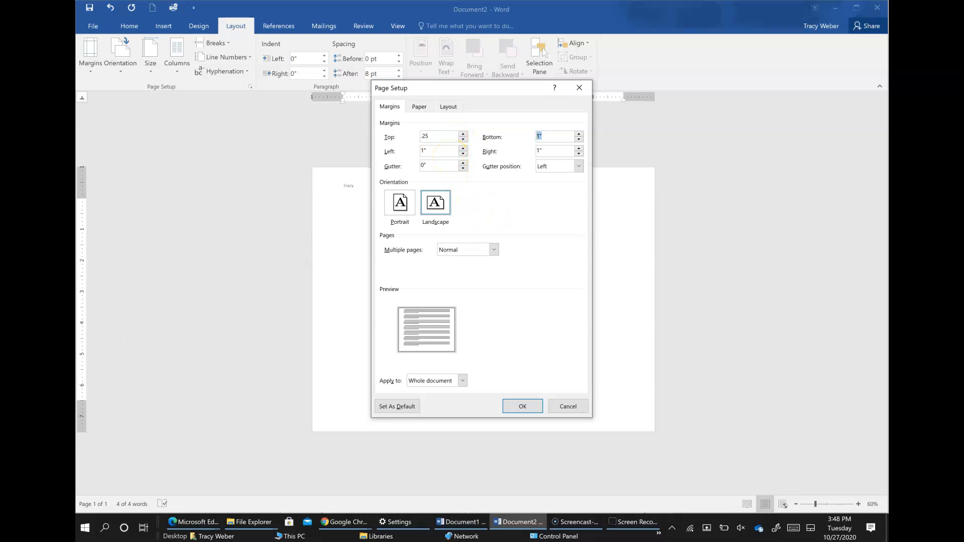
key("Tab")
key("Tab")
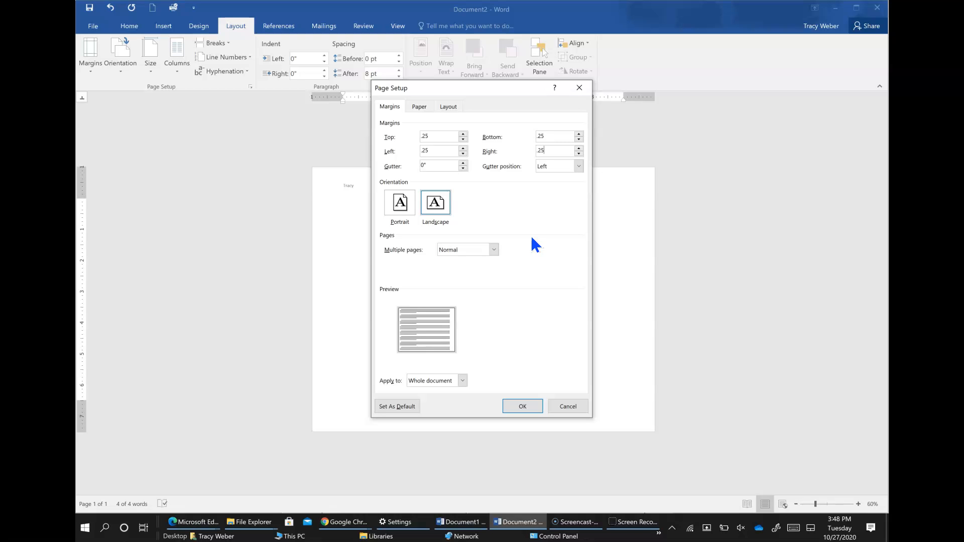
Step: Set the page's vertical alignment to Center for the whole document and apply the page setup
left_click(416, 108)
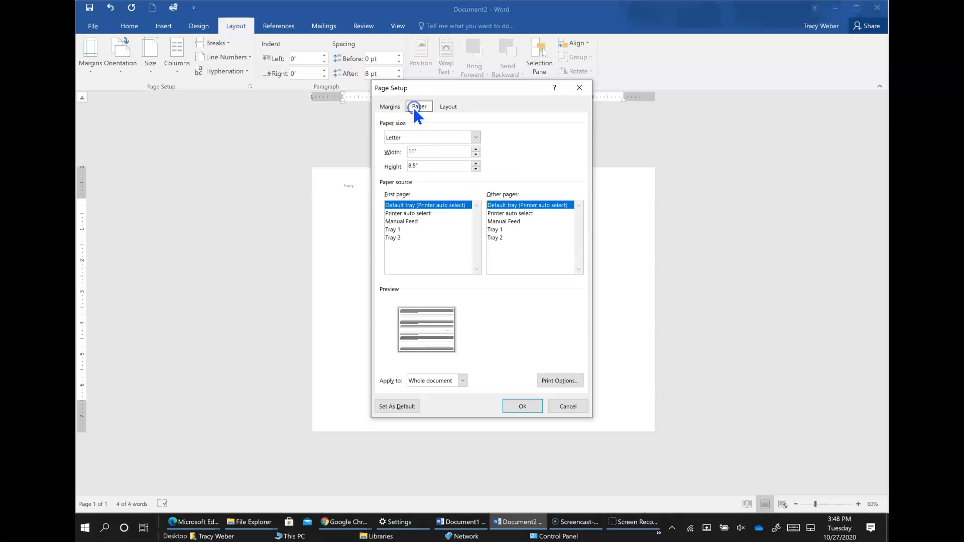
left_click(446, 107)
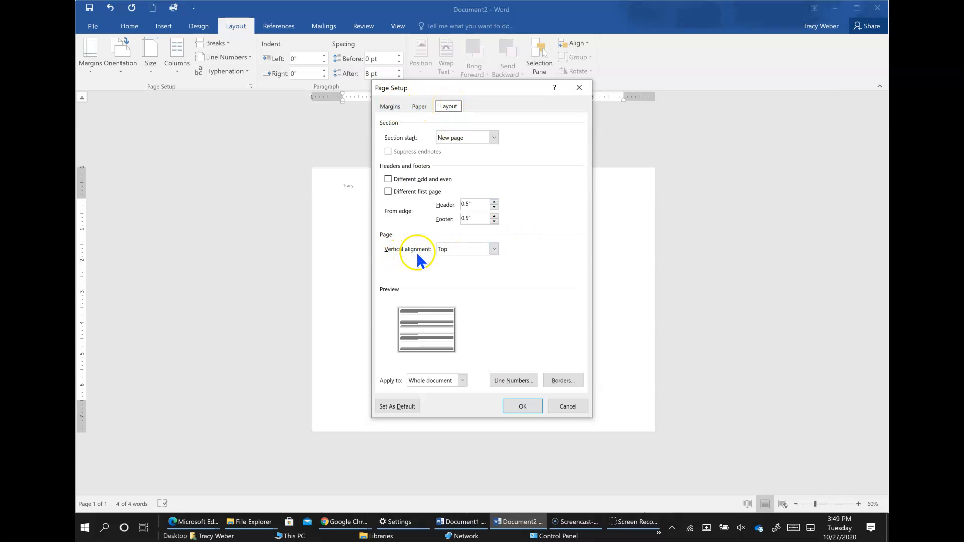
left_click(453, 249)
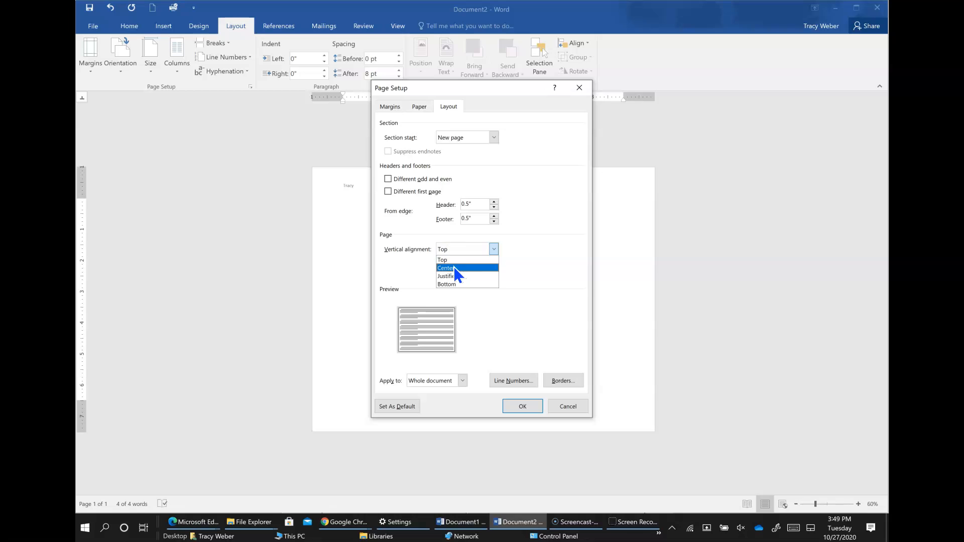
left_click(453, 267)
left_click(522, 403)
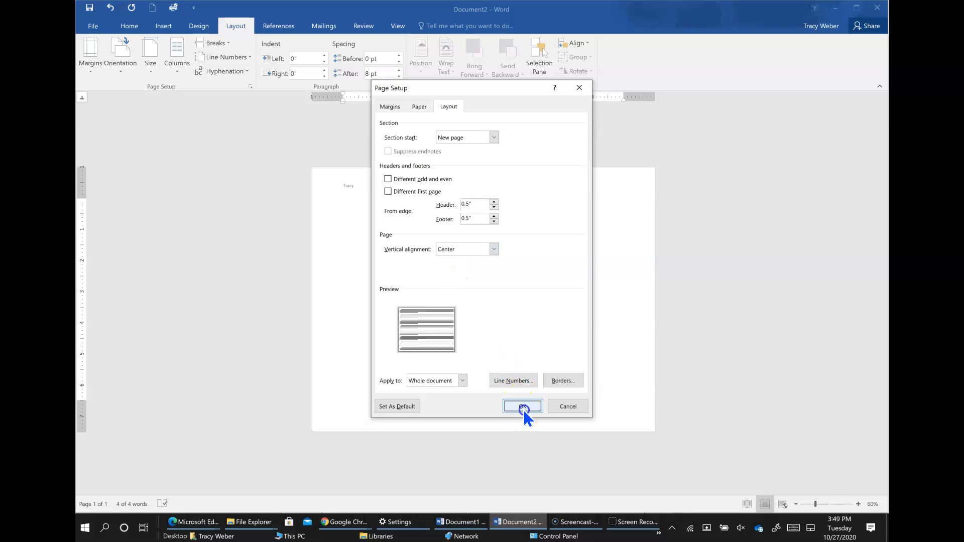
left_click(549, 270)
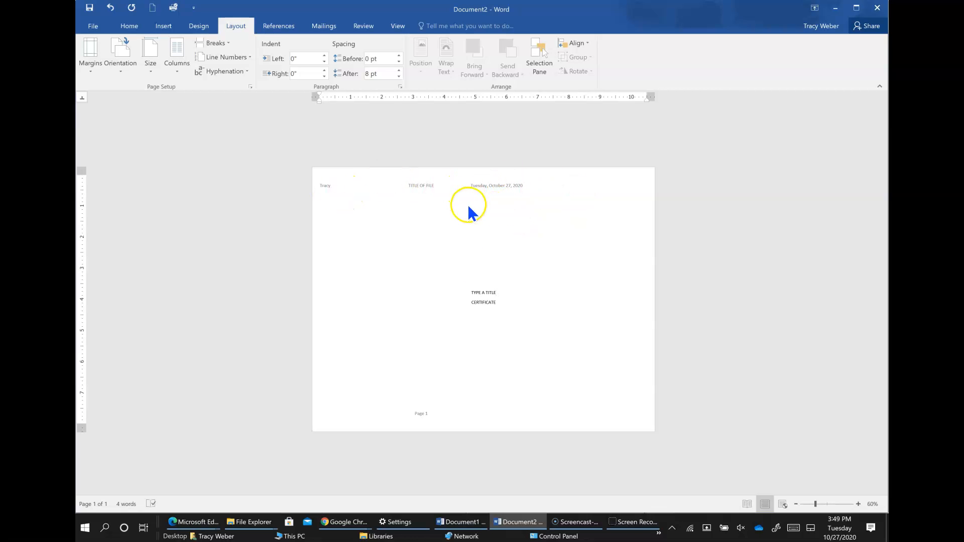
Step: In the footer, move the right tab stop to the right margin and the centre tab stop to the middle of the page
double_click(419, 414)
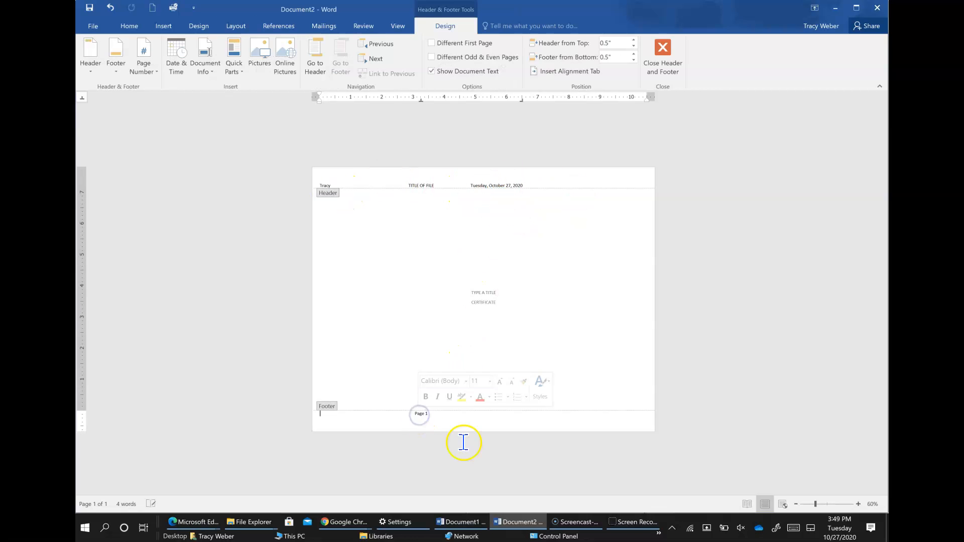
left_click(403, 413)
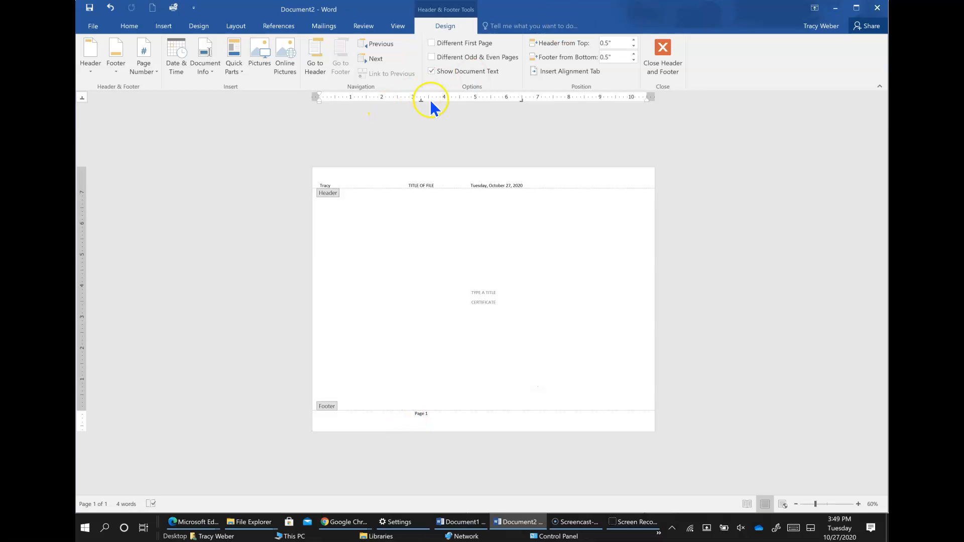
left_click_drag(522, 99, 642, 95)
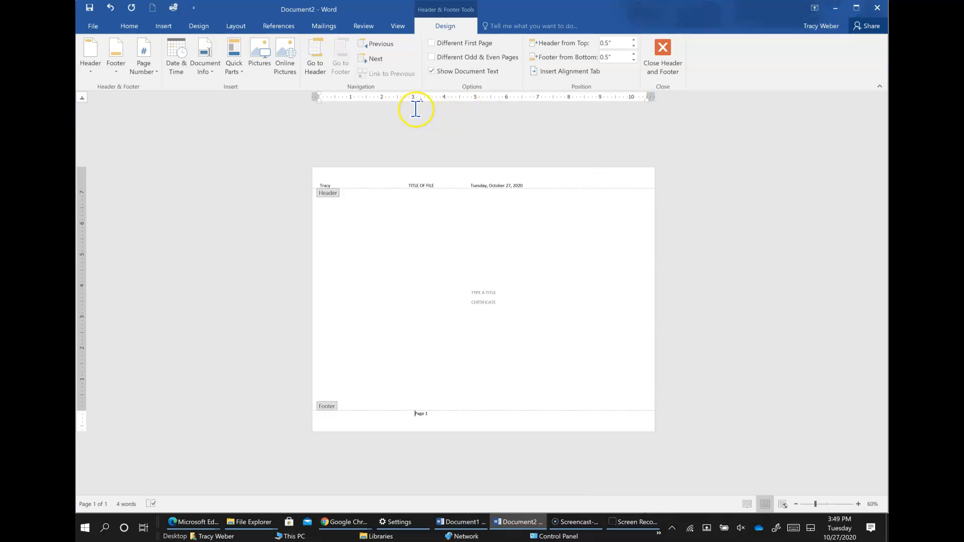
left_click_drag(420, 99, 480, 101)
Step: In the header, move the centre tab stop to about 5 inches and pull the right tab stop to the right margin
left_click(462, 182)
left_click_drag(463, 182, 434, 182)
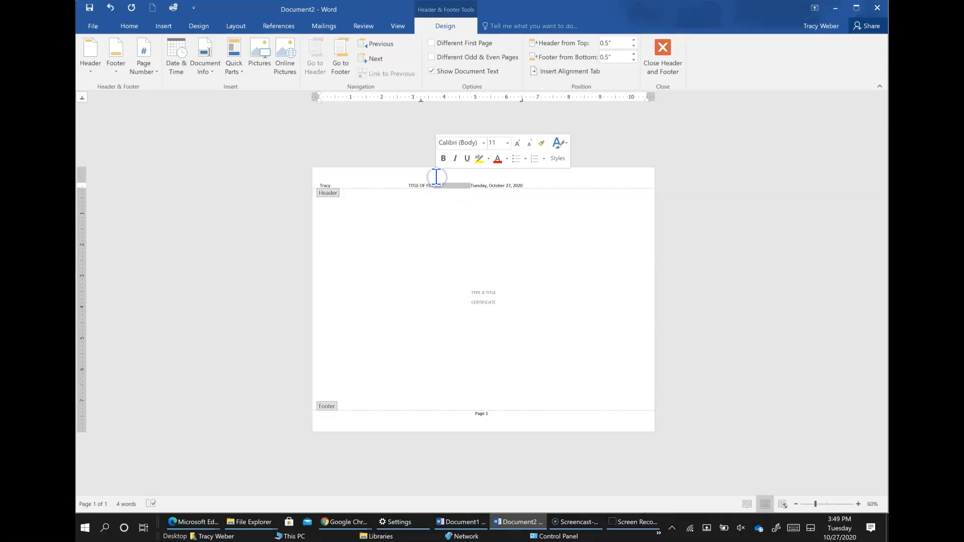
left_click(404, 186)
left_click_drag(421, 100, 642, 99)
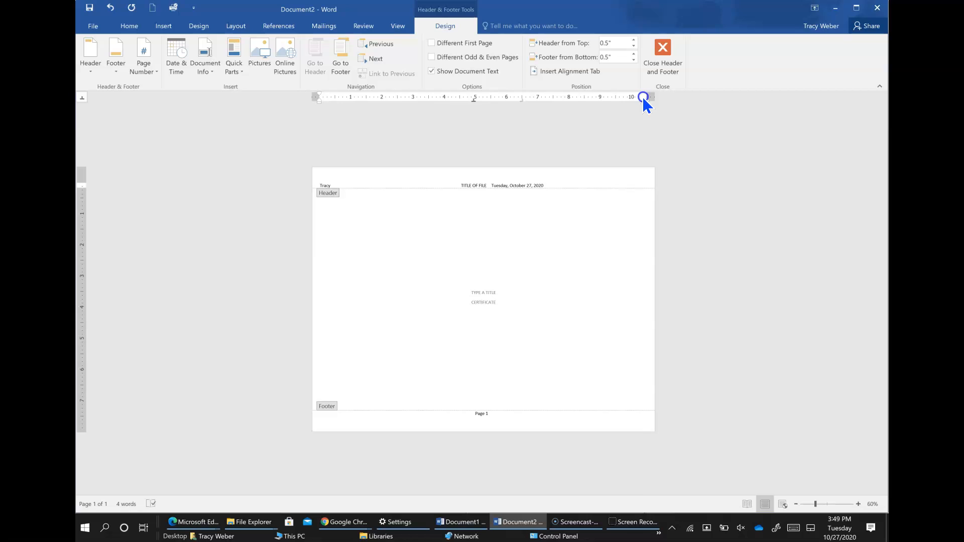
Step: Insert tabs between TITLE OF FILE and the date to shift the date to the header's right end, and return to the body
left_click(501, 185)
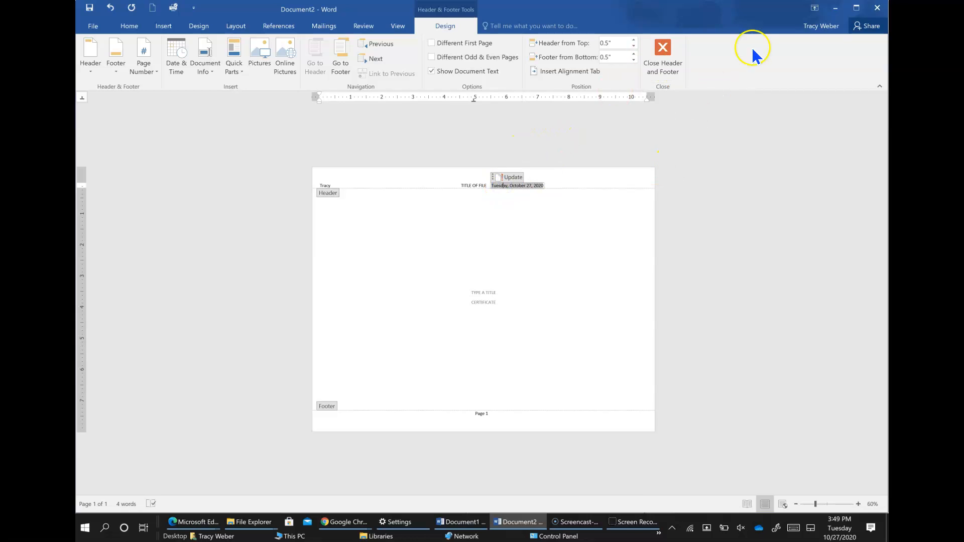
left_click(487, 185)
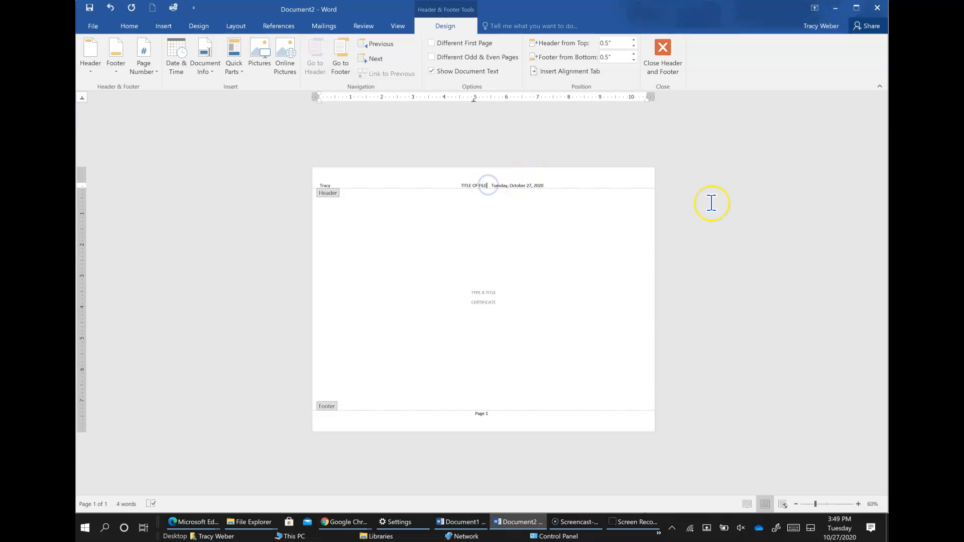
key("Tab")
key("Tab")
key("Tab")
key("Tab")
key("Tab")
key("Tab")
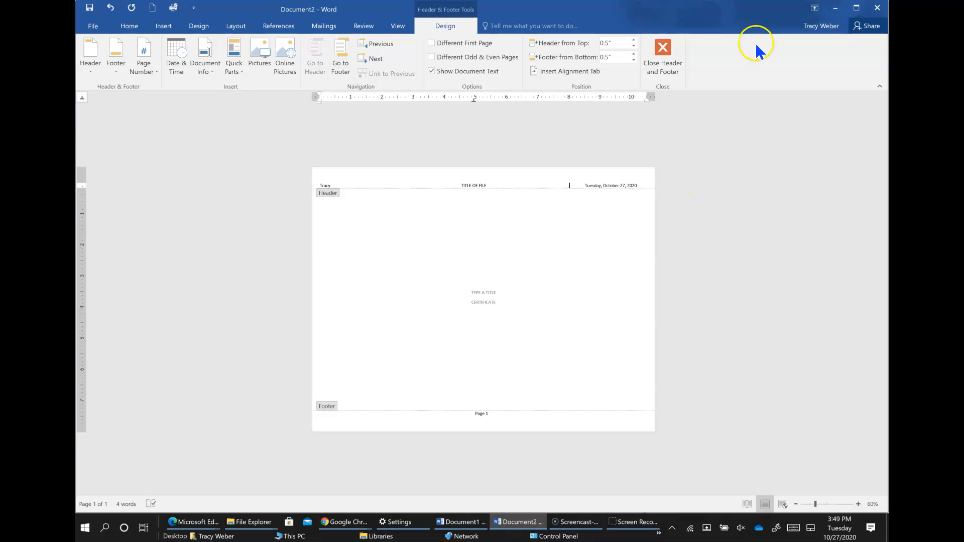
left_click(665, 55)
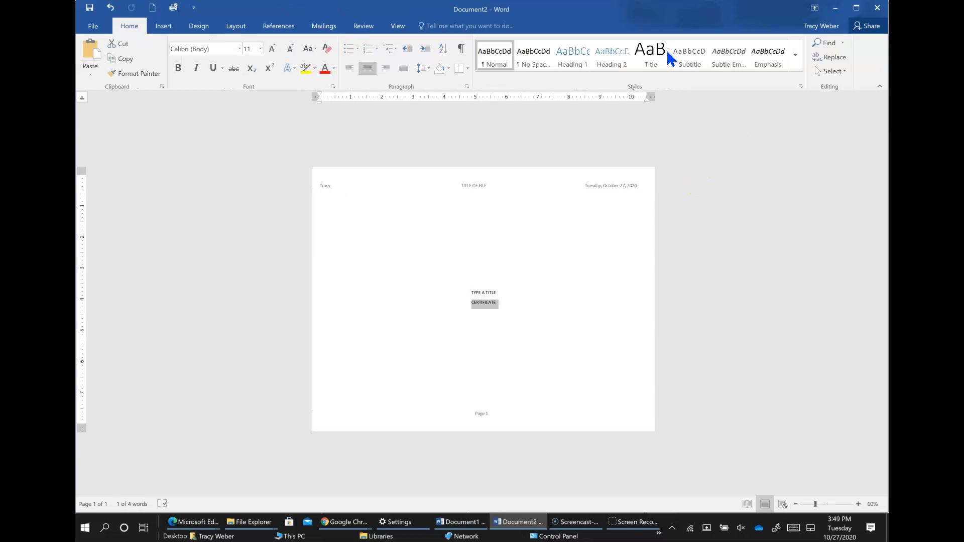
left_click(574, 290)
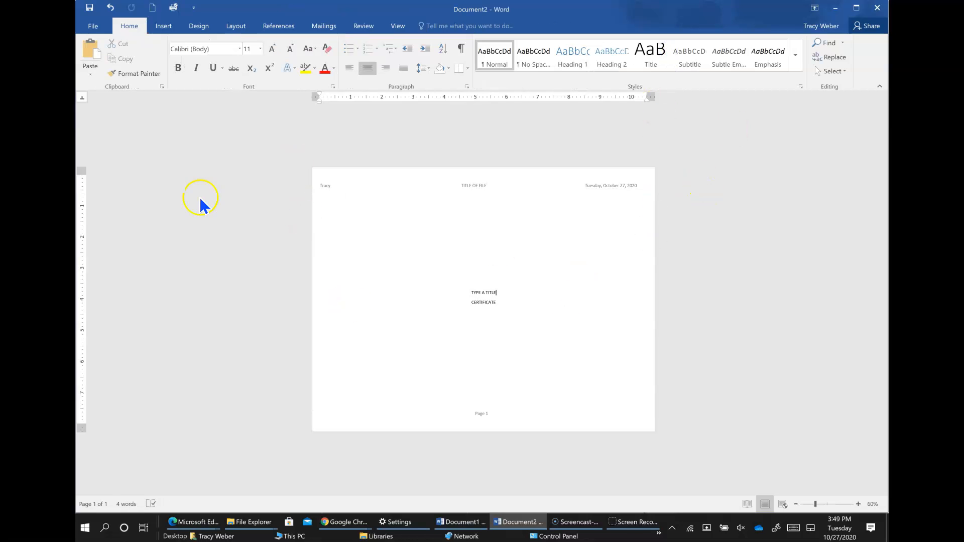
Step: Set up a Box page border using the red apple art
left_click(242, 28)
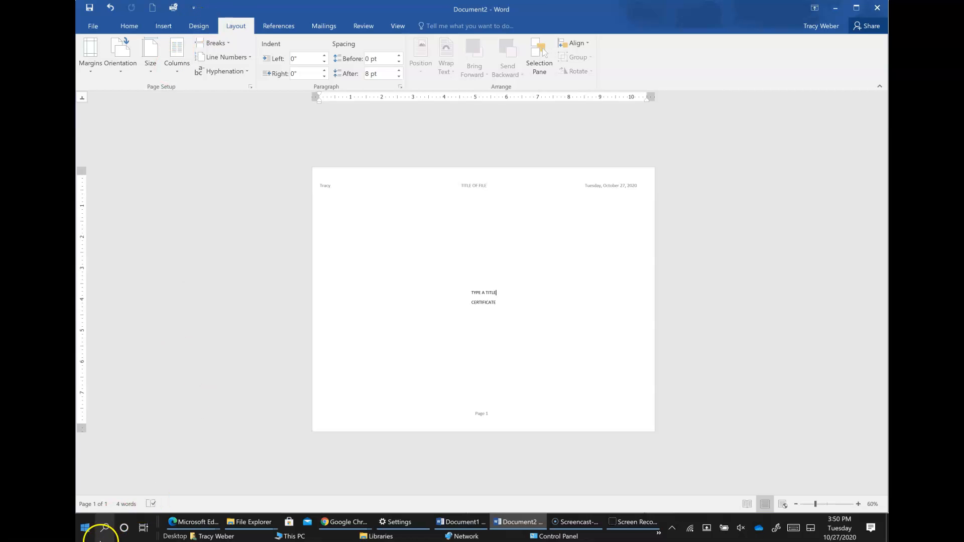
left_click(198, 25)
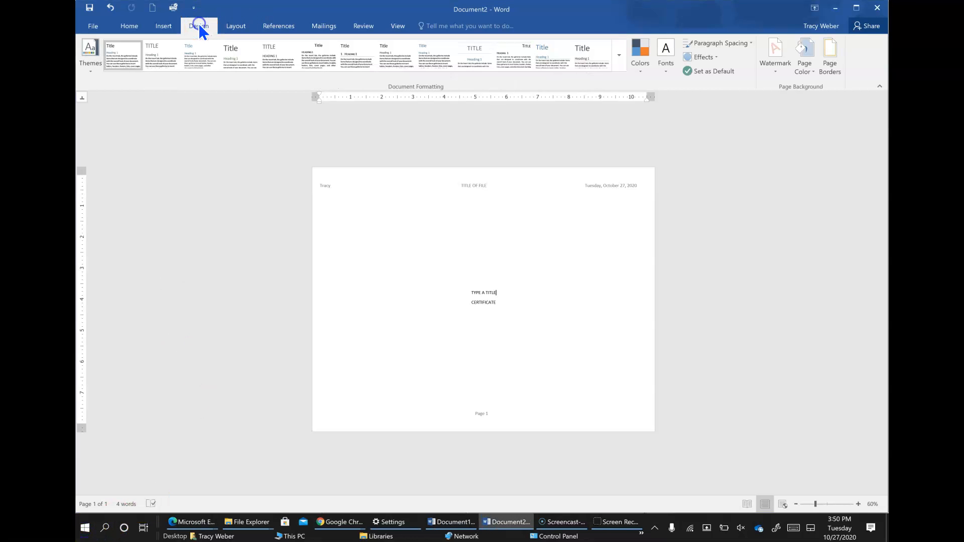
left_click(830, 56)
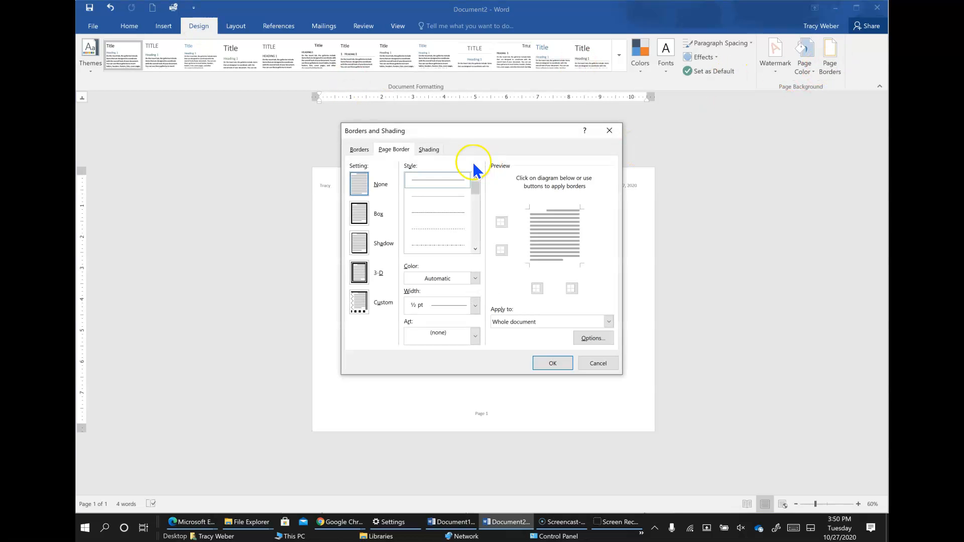
left_click(359, 149)
left_click(387, 150)
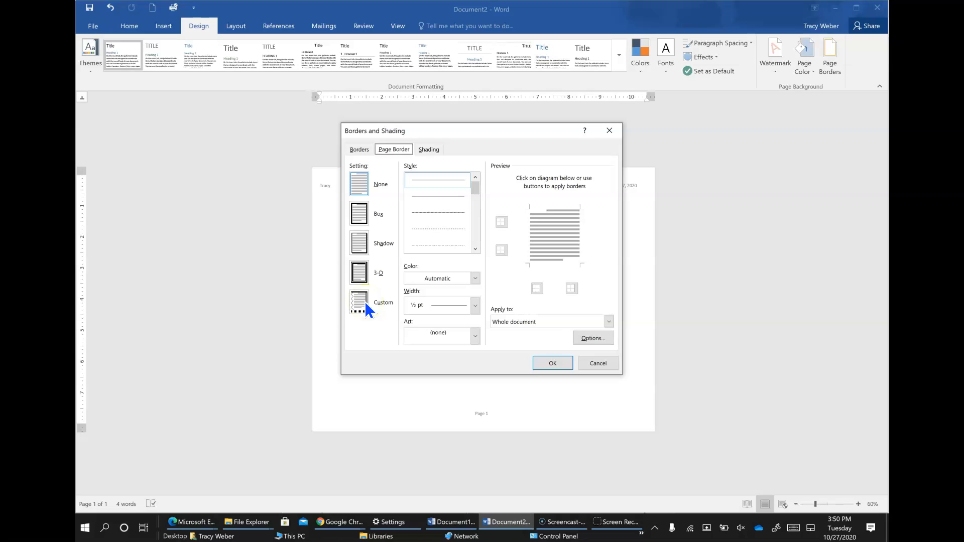
left_click(359, 214)
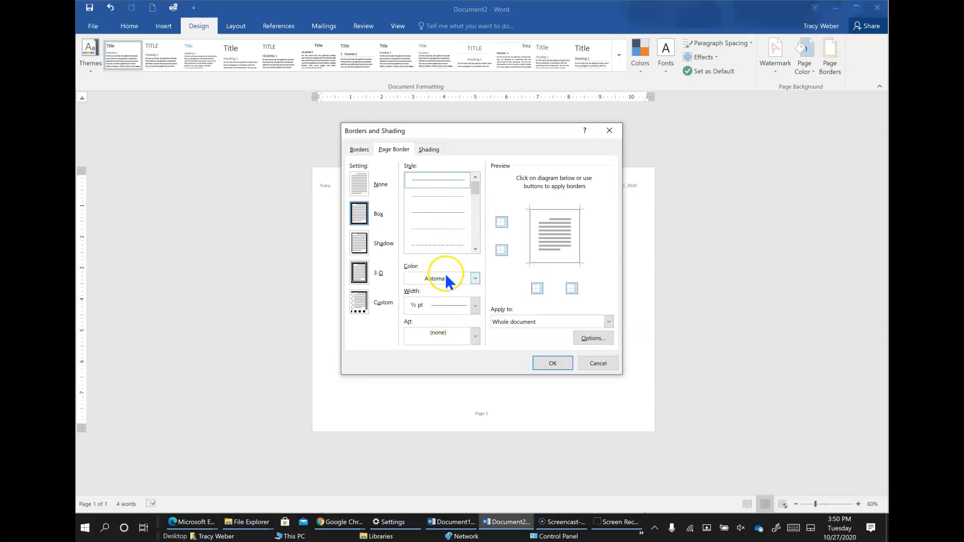
left_click(474, 336)
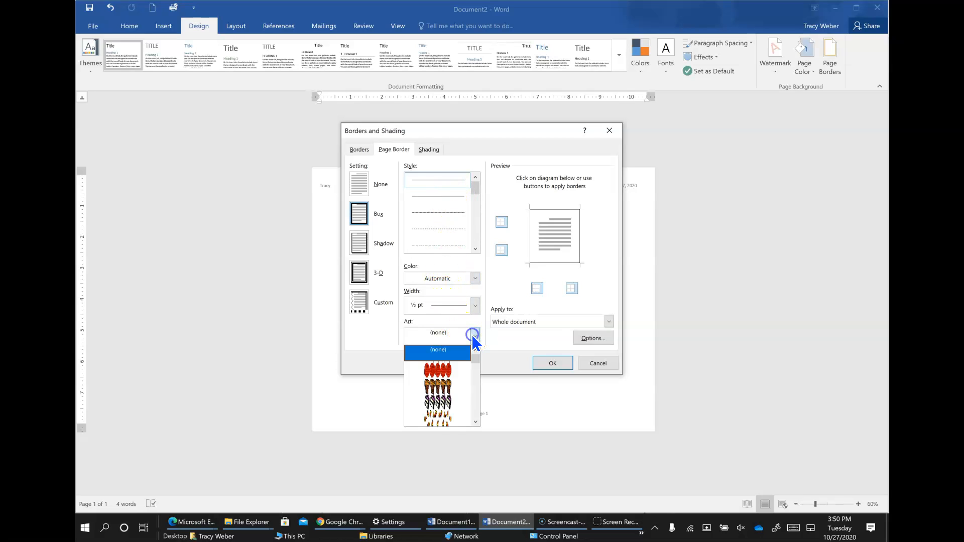
left_click(436, 370)
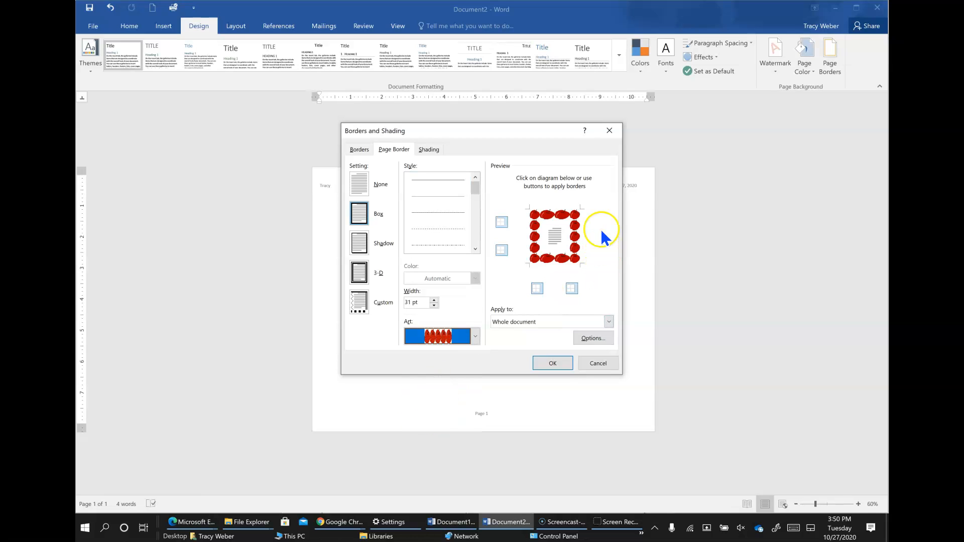
Step: Set the width of the apple page border to 30 pt
left_click(434, 305)
left_click(434, 306)
left_click(433, 300)
left_click(433, 301)
left_click(433, 301)
left_click(434, 300)
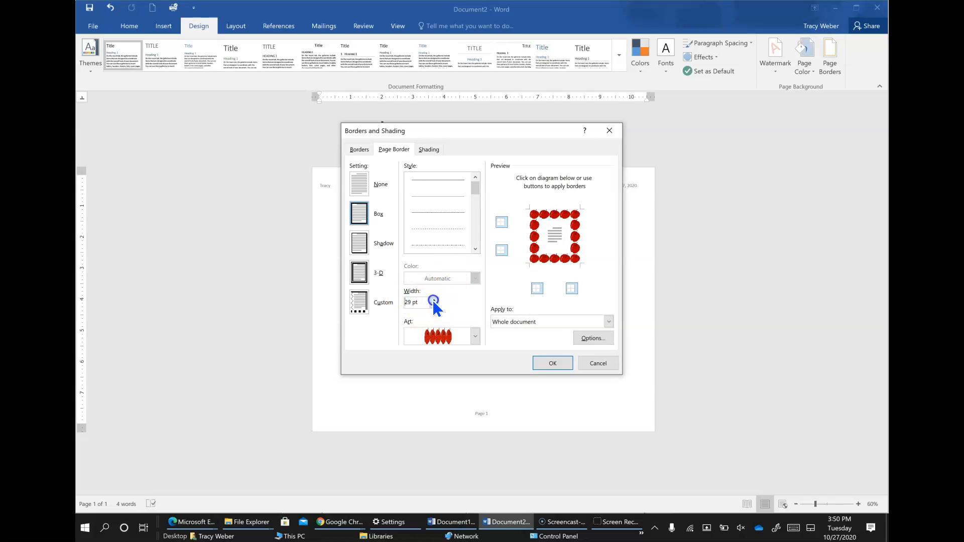
Step: Keep the page border applied to the whole document and check its margin options without changing them
left_click(518, 322)
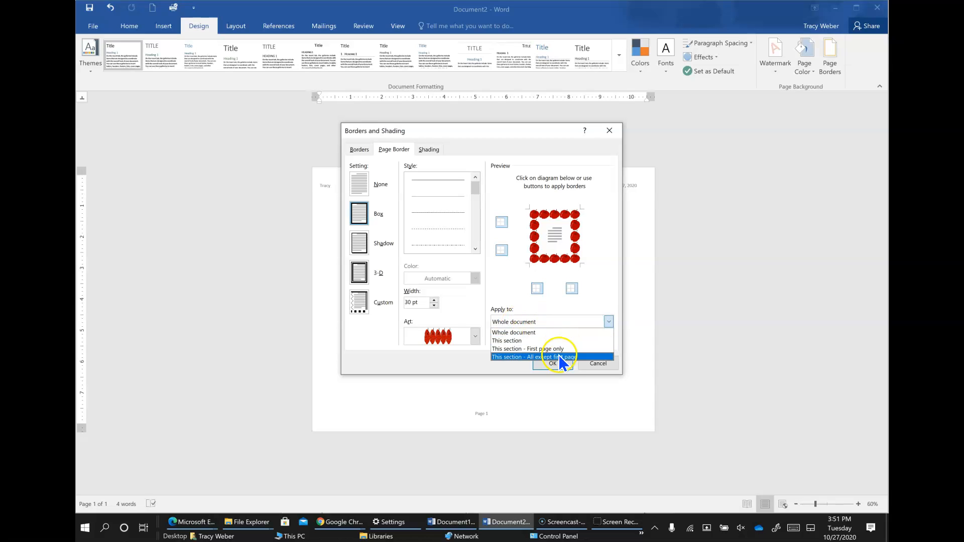
left_click(522, 333)
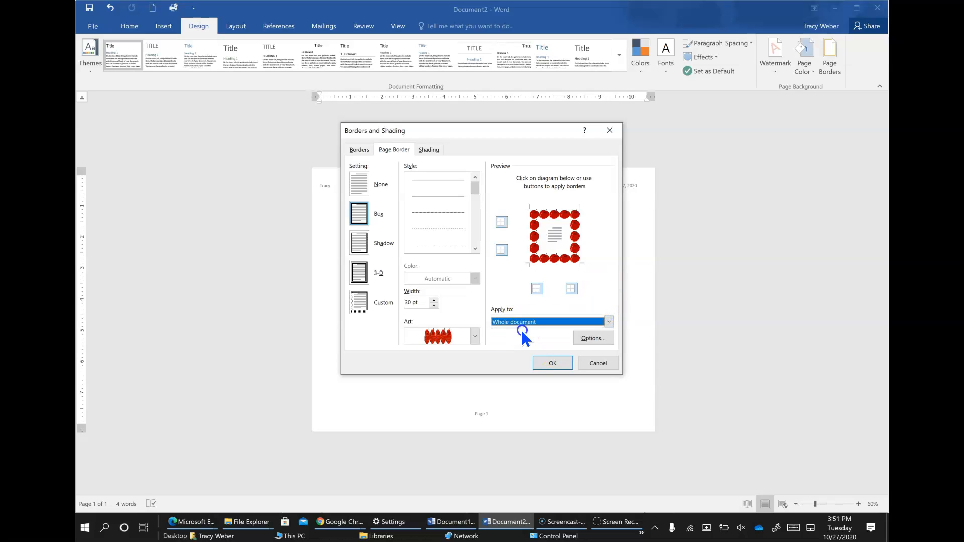
left_click(590, 339)
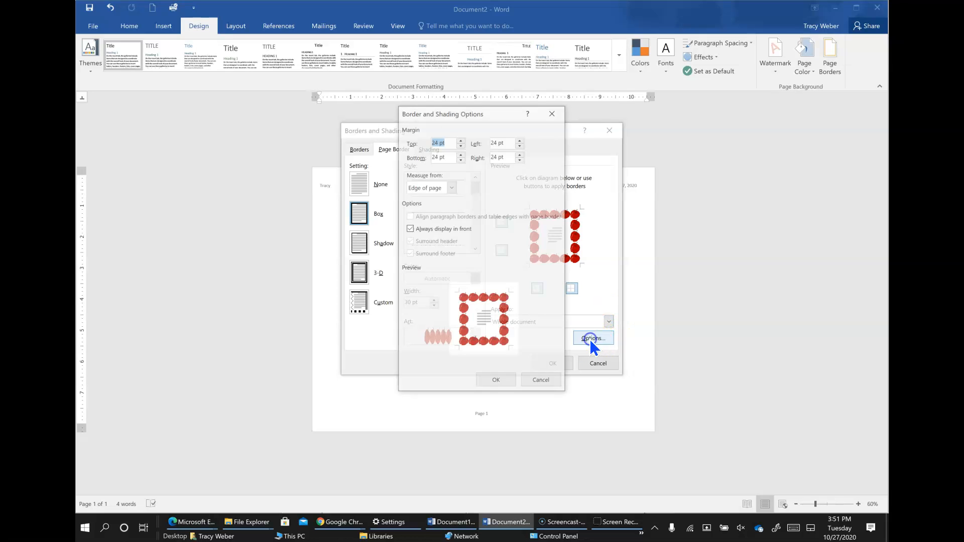
left_click(551, 114)
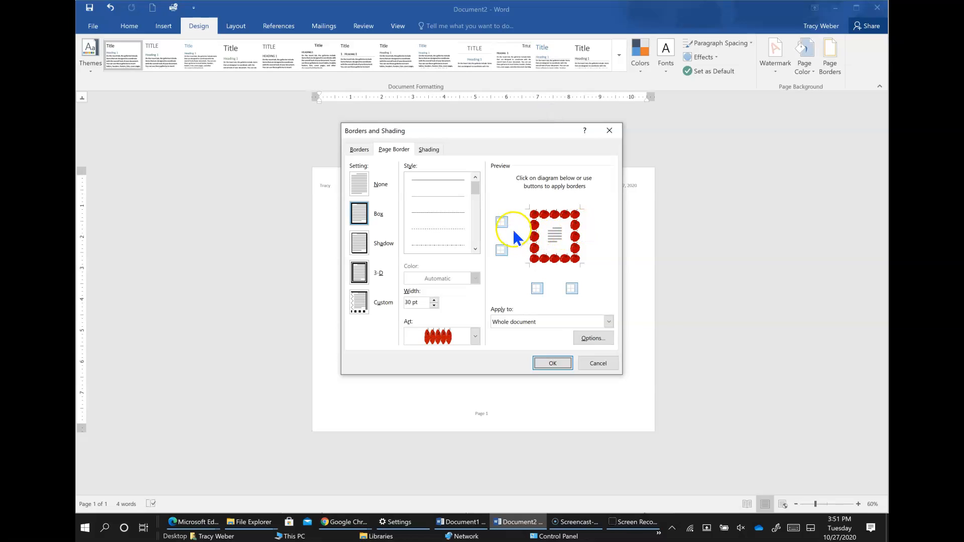
Step: Remove and restore the top and bottom sides of the apple page border, and apply the border to the document
left_click(501, 222)
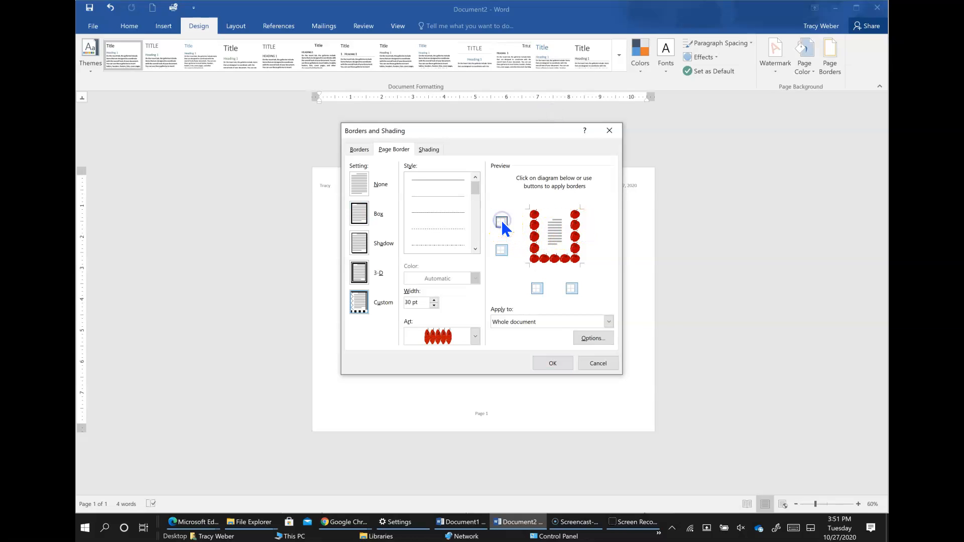
left_click(501, 250)
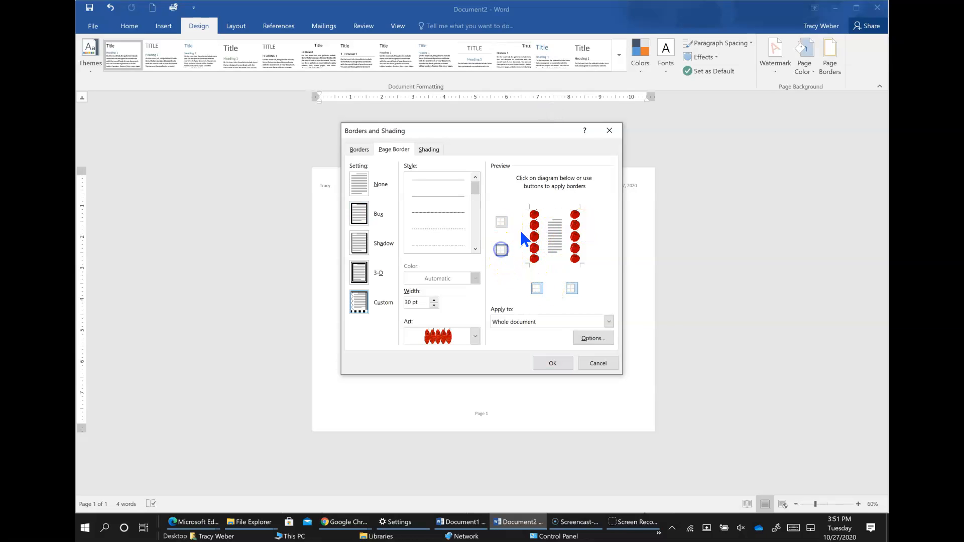
left_click(559, 212)
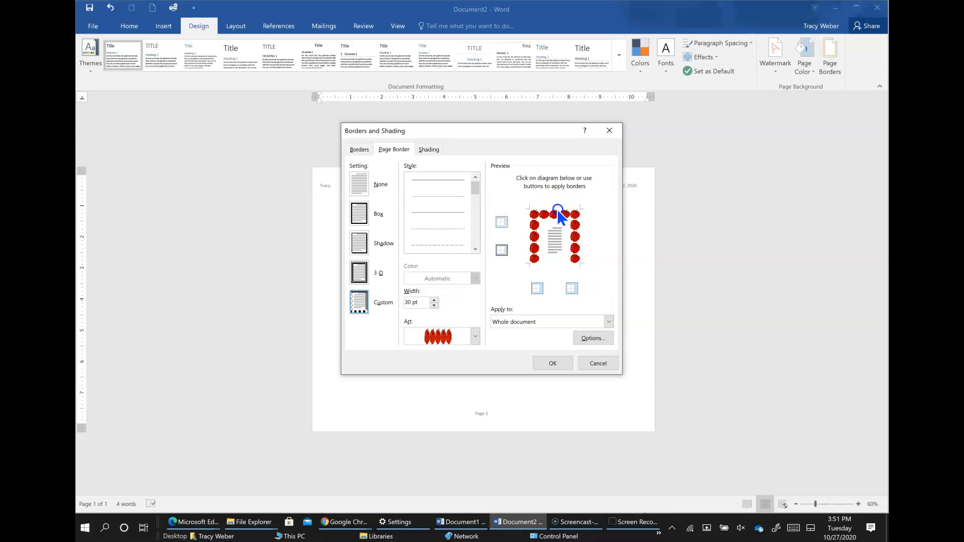
left_click(555, 260)
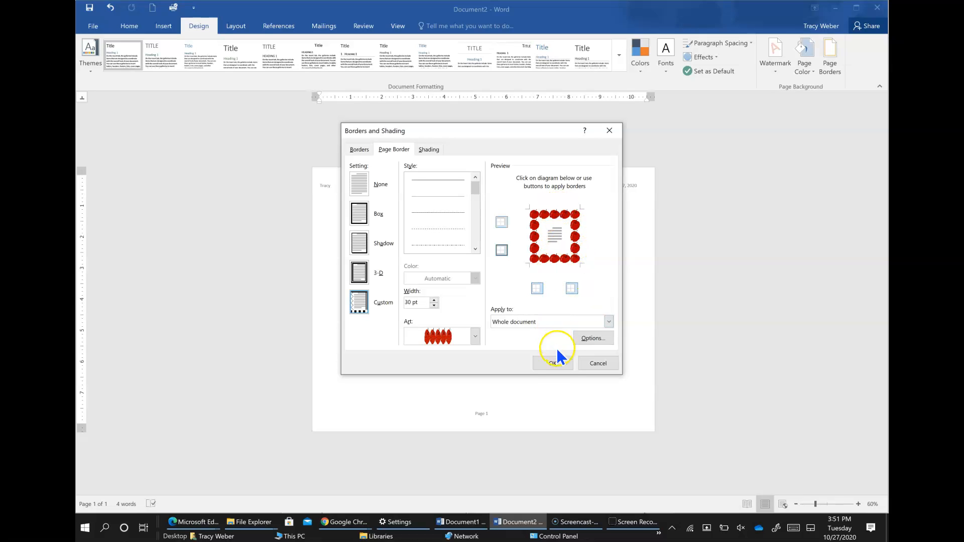
left_click(551, 365)
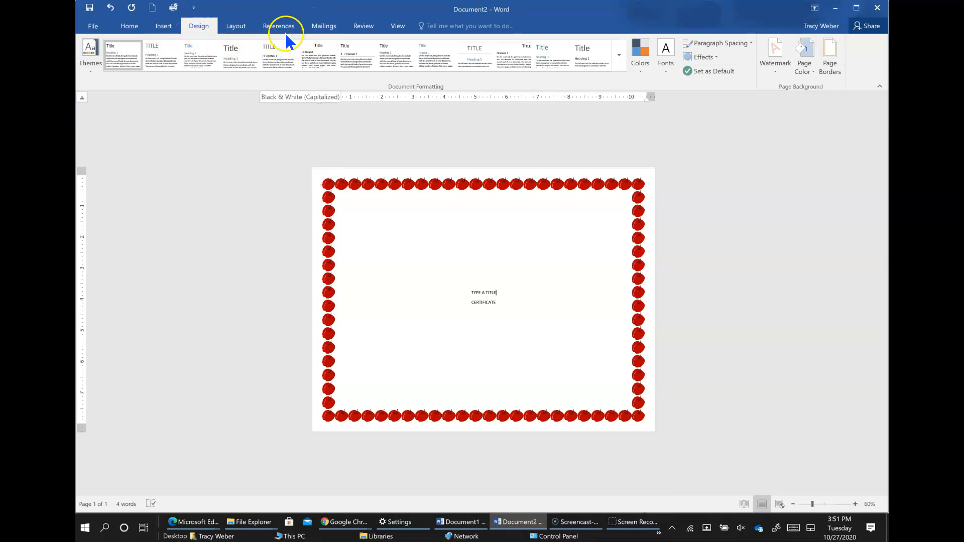
Step: Apply the last custom margin setting of 0.25" on all four sides of the page
left_click(233, 25)
left_click(85, 71)
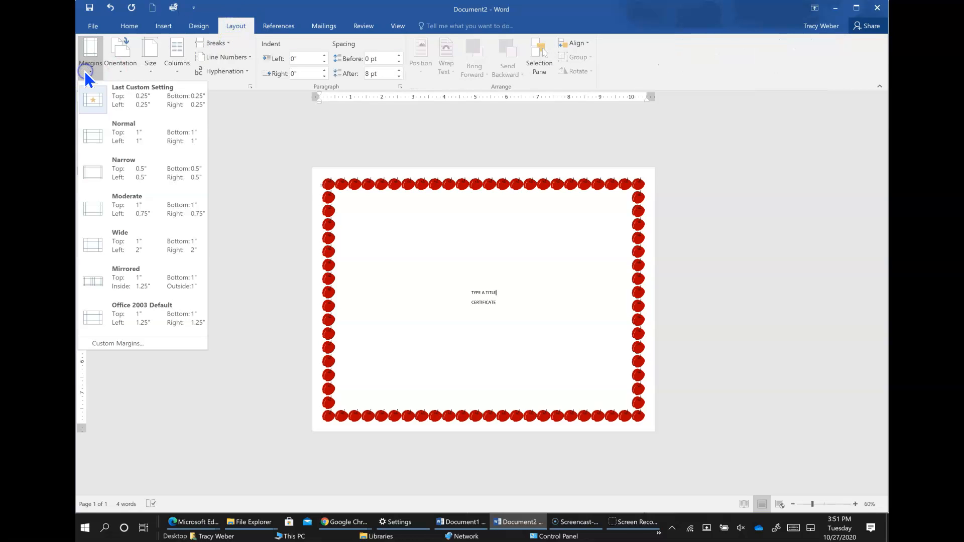
left_click(112, 100)
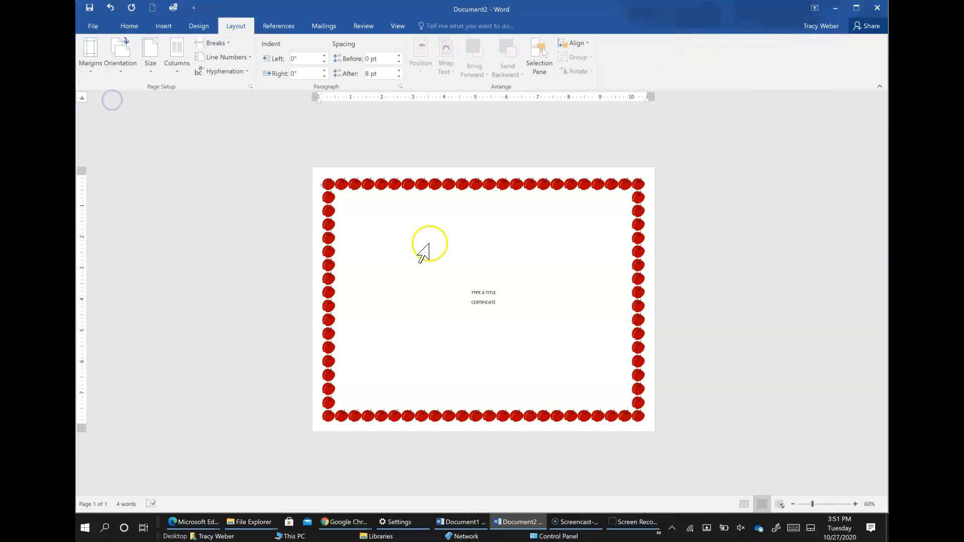
Step: Set the top, bottom, left and right page margins to 1 inch for the whole document
left_click(90, 71)
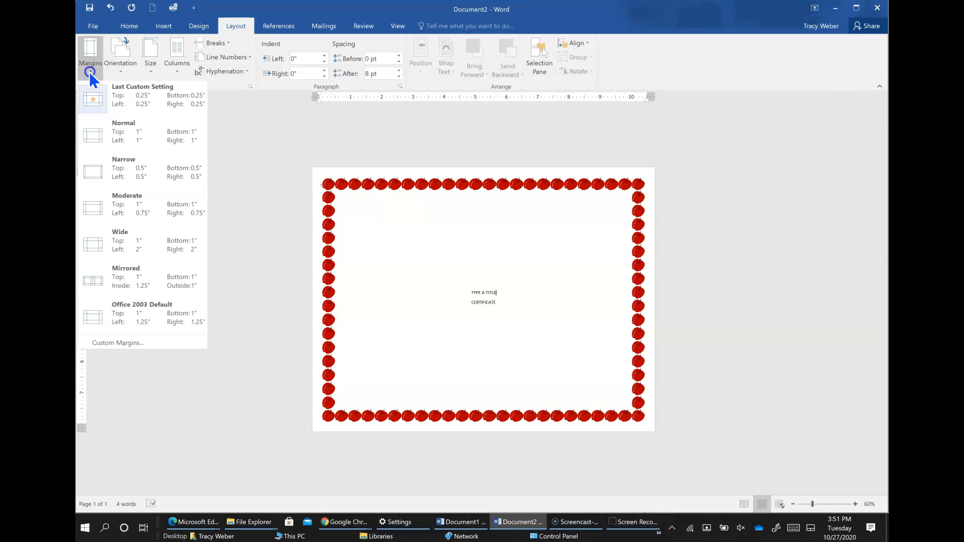
left_click(138, 340)
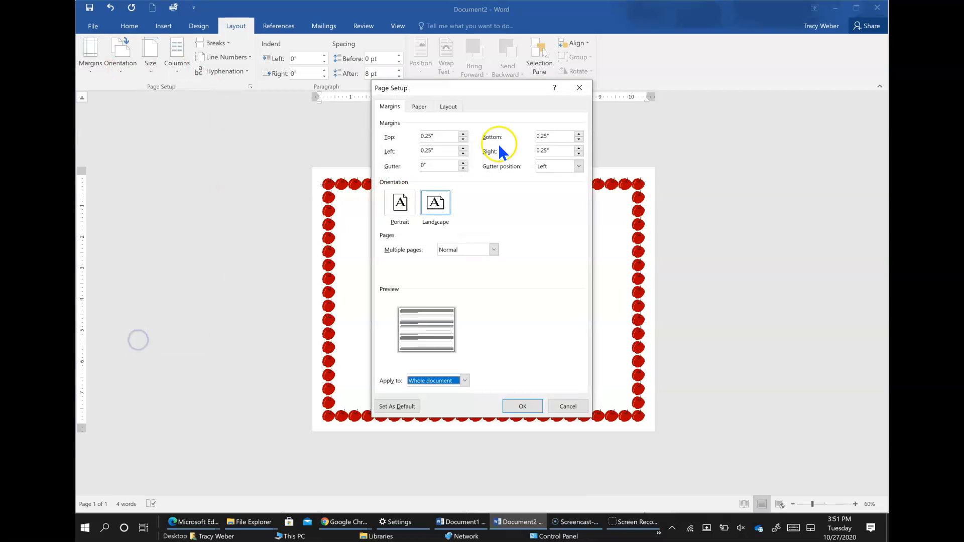
double_click(425, 136)
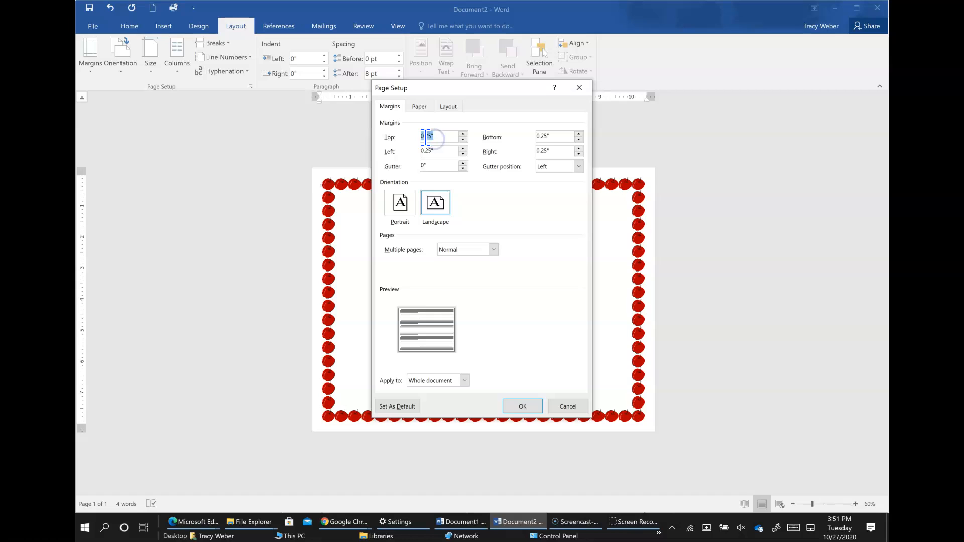
type("1")
key("Tab")
key("Tab")
type("1")
key("Tab")
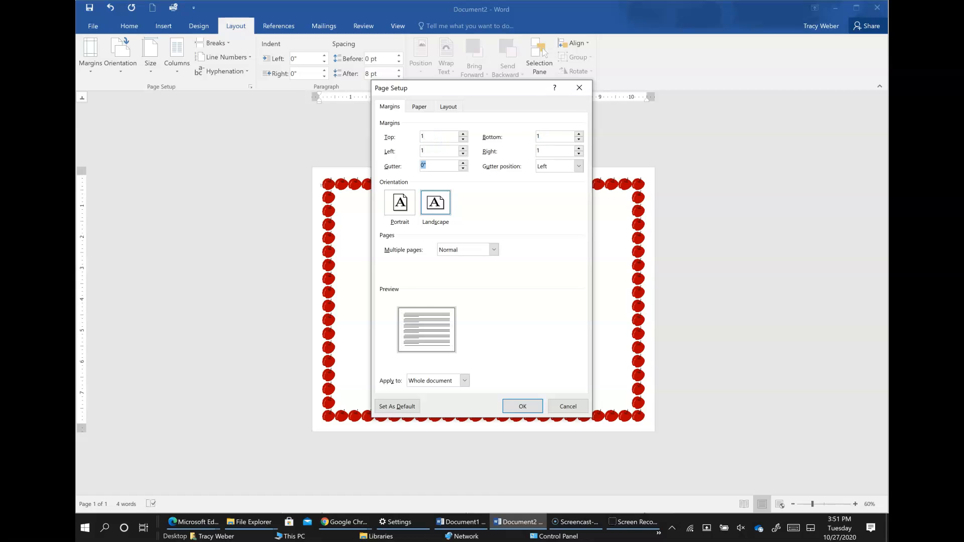
left_click(522, 405)
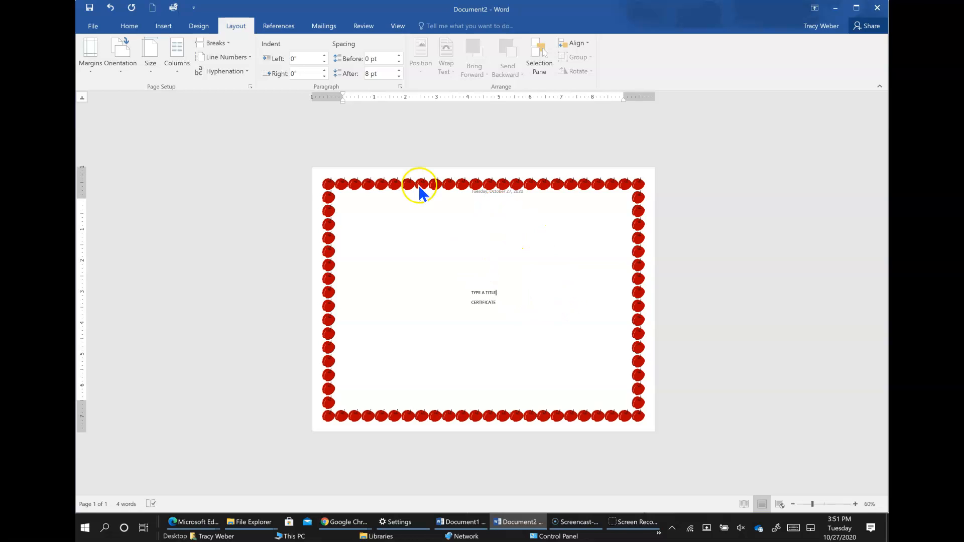
Step: Set the top, bottom, left and right page margins to 2 inches for the whole document
left_click(92, 72)
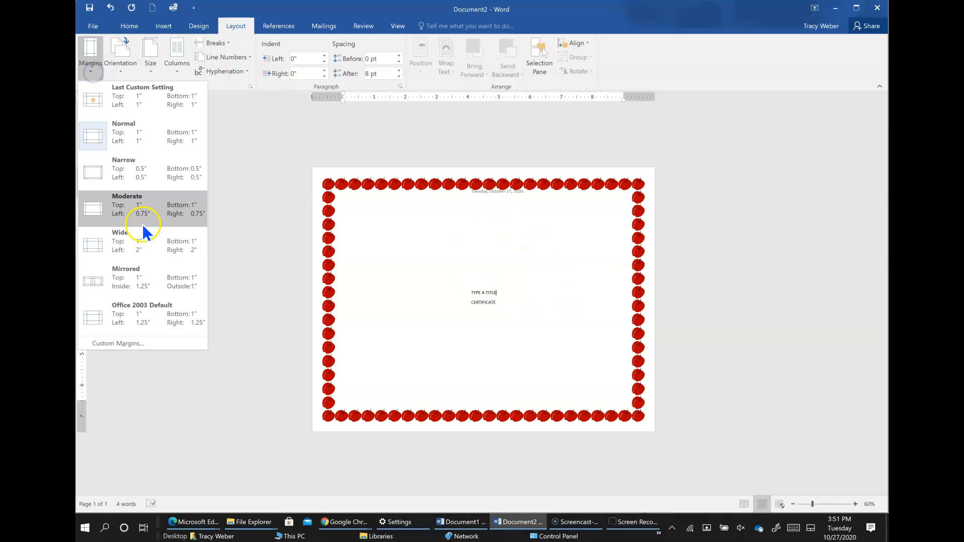
left_click(128, 342)
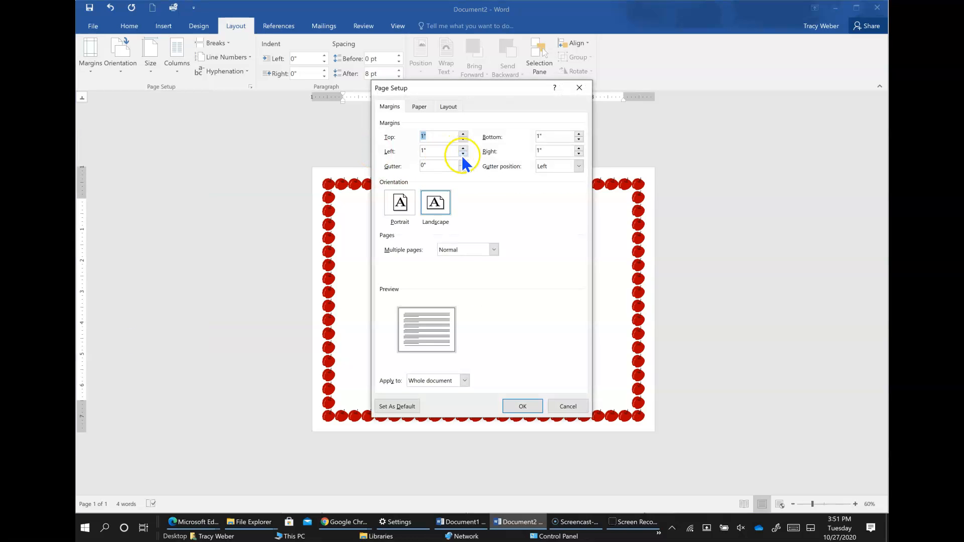
type("2")
key("Tab")
type("2")
key("Tab")
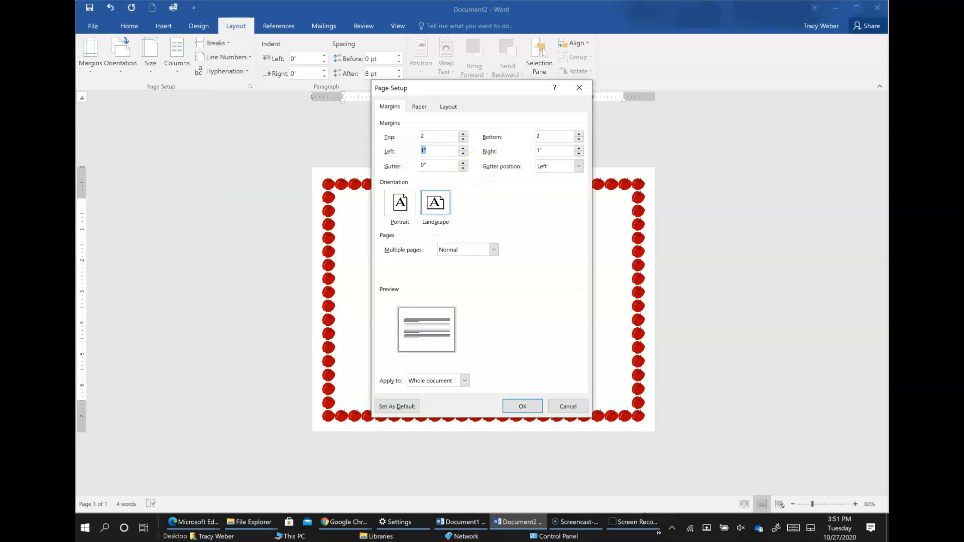
key("Return")
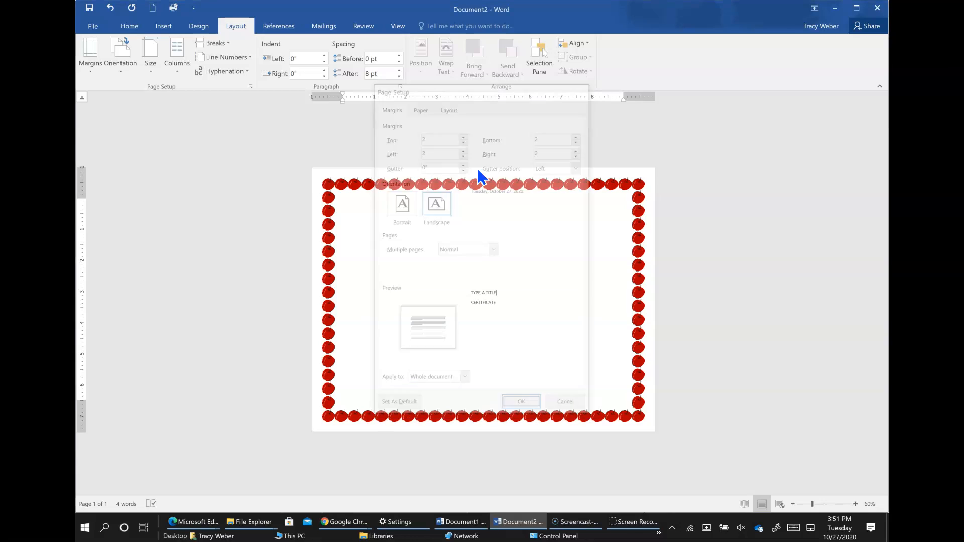